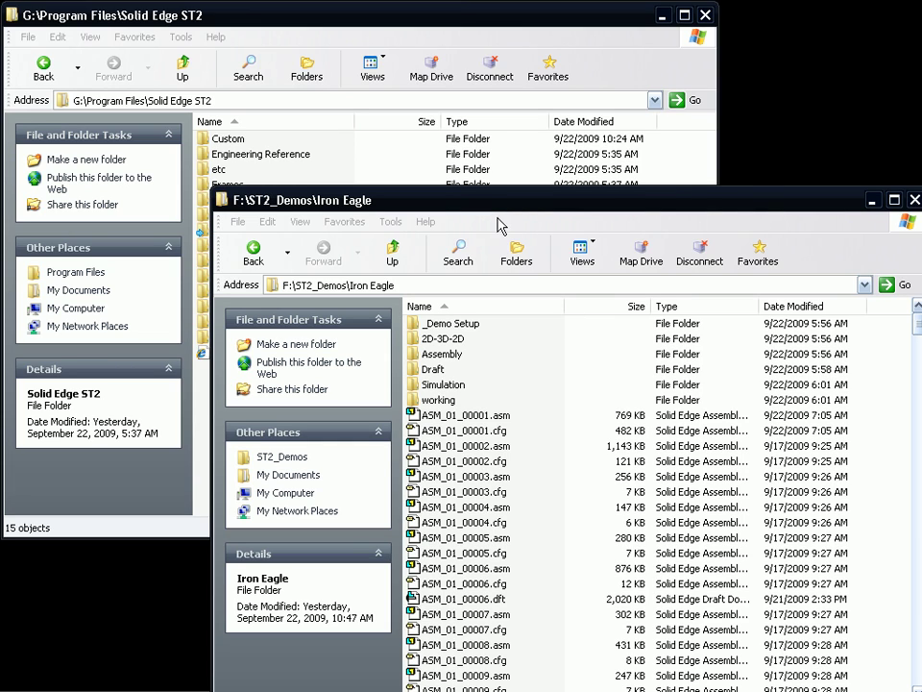
Browse the Iron Eagle demo folder to _Demo Setup\Files-to-copy\Program\Custom.
drag(480, 201, 490, 224)
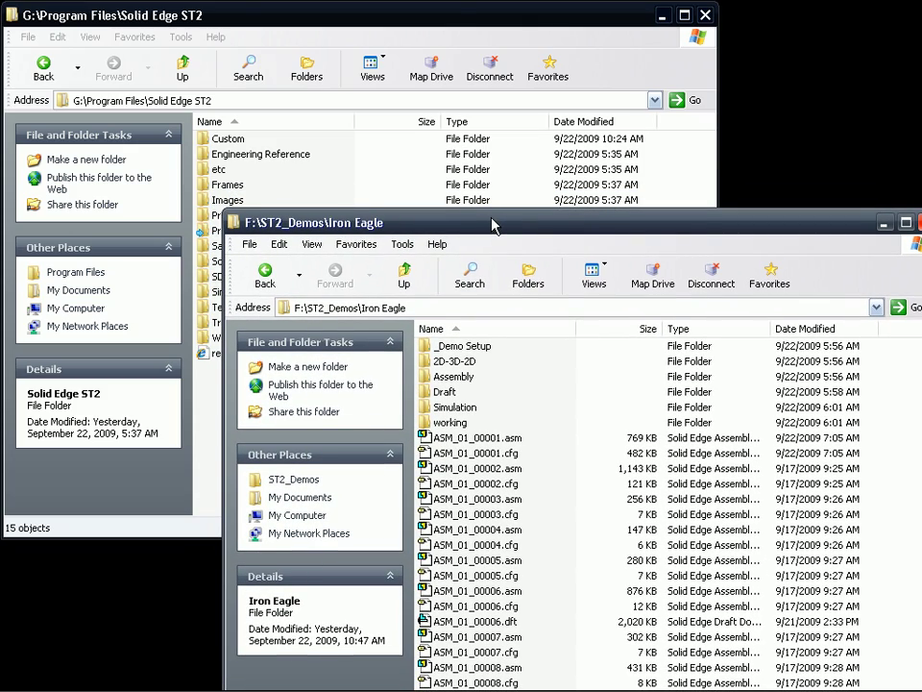
double_click(477, 347)
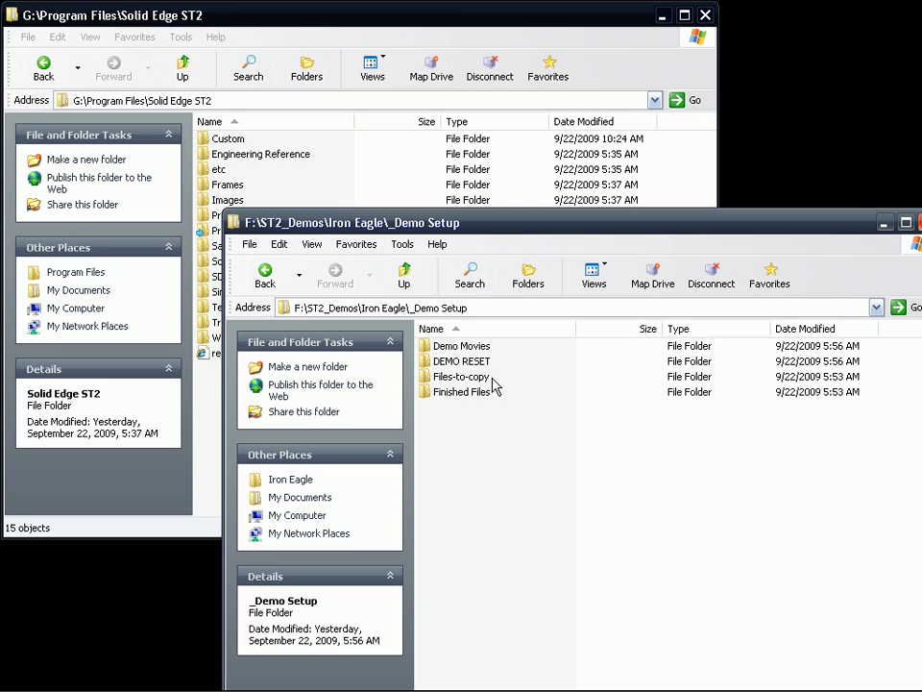
double_click(473, 377)
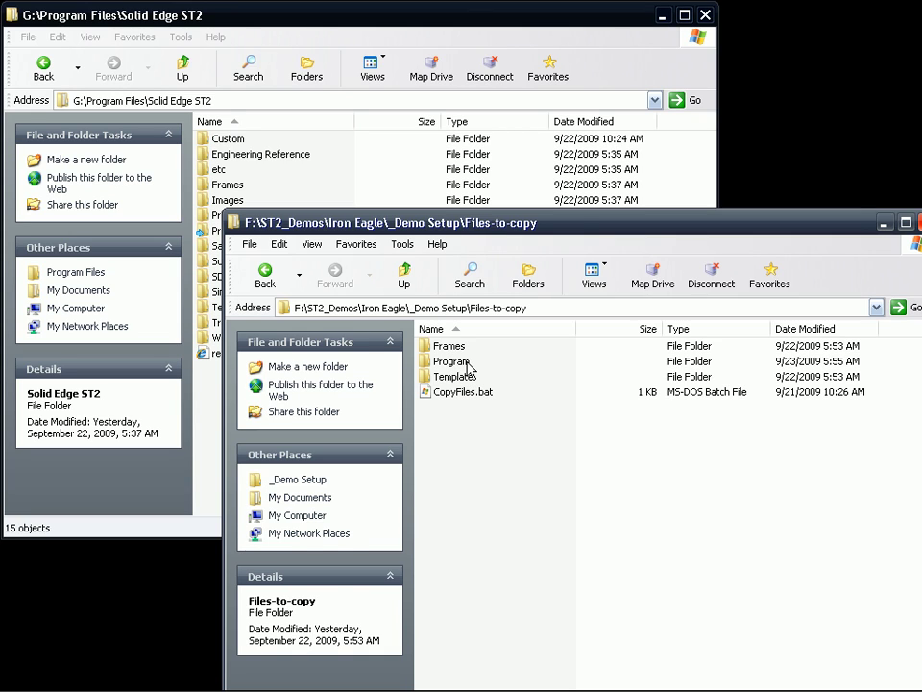
double_click(452, 361)
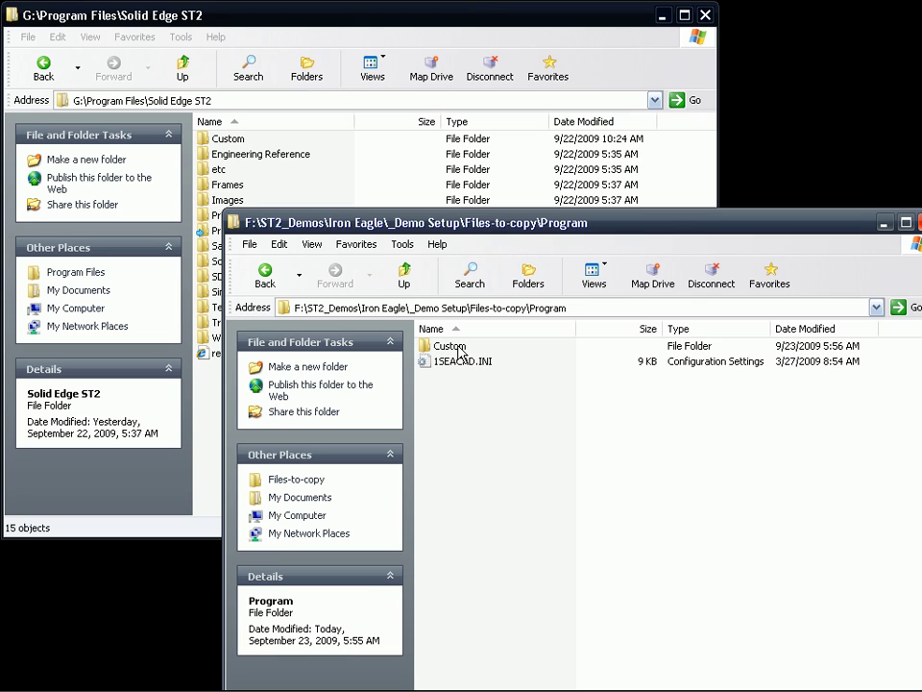
double_click(457, 351)
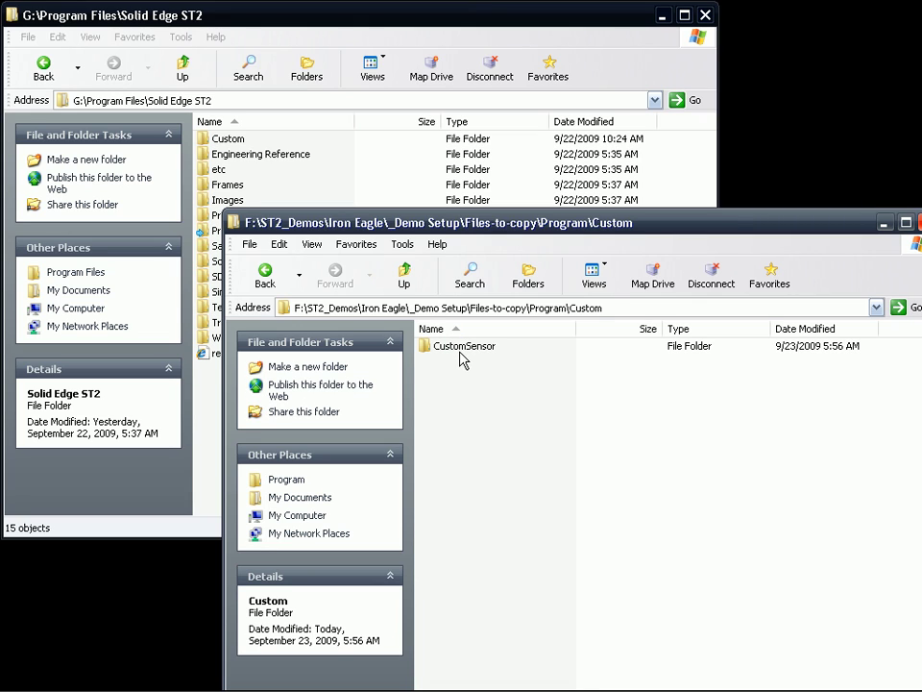
Open the Custom\CustomSensor folder inside the Solid Edge ST2 program folder.
click(312, 18)
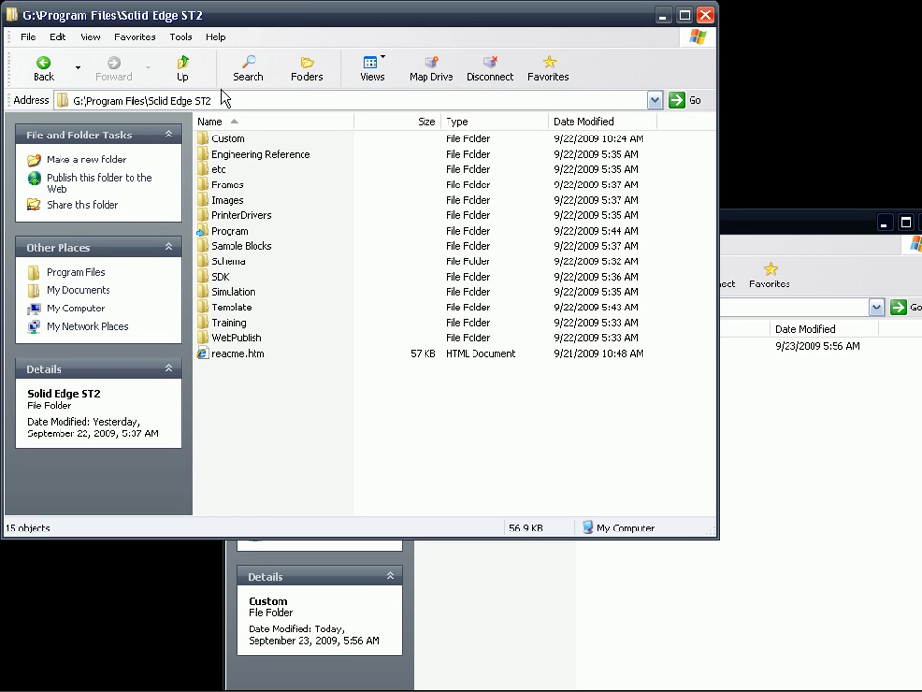
double_click(227, 139)
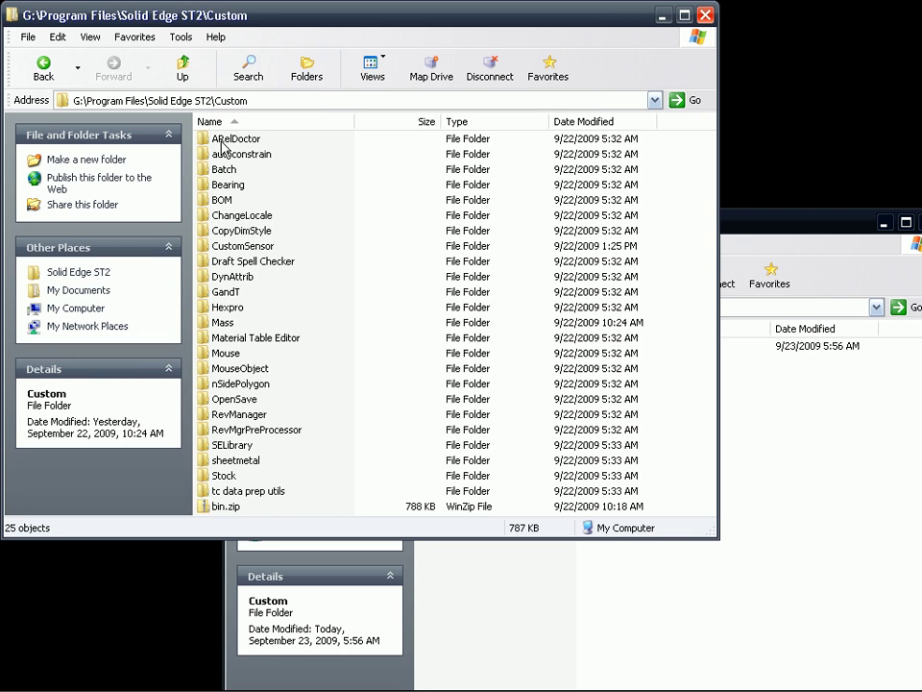
double_click(233, 247)
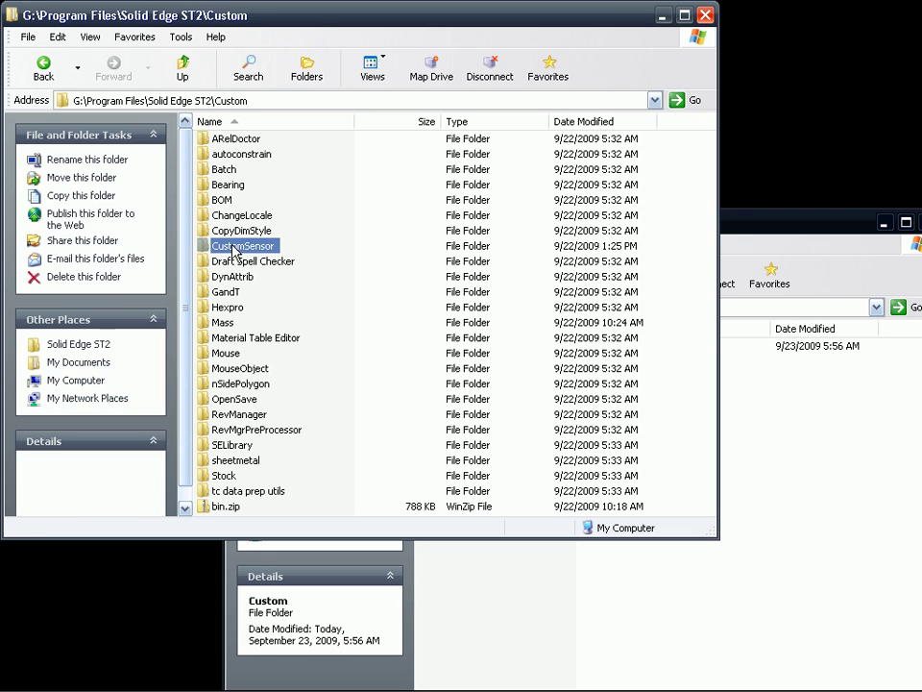
Copy MySensorFunctions.dll from the demo's CustomSensor folder into the Solid Edge ST2 CustomSensor folder.
click(578, 590)
double_click(470, 347)
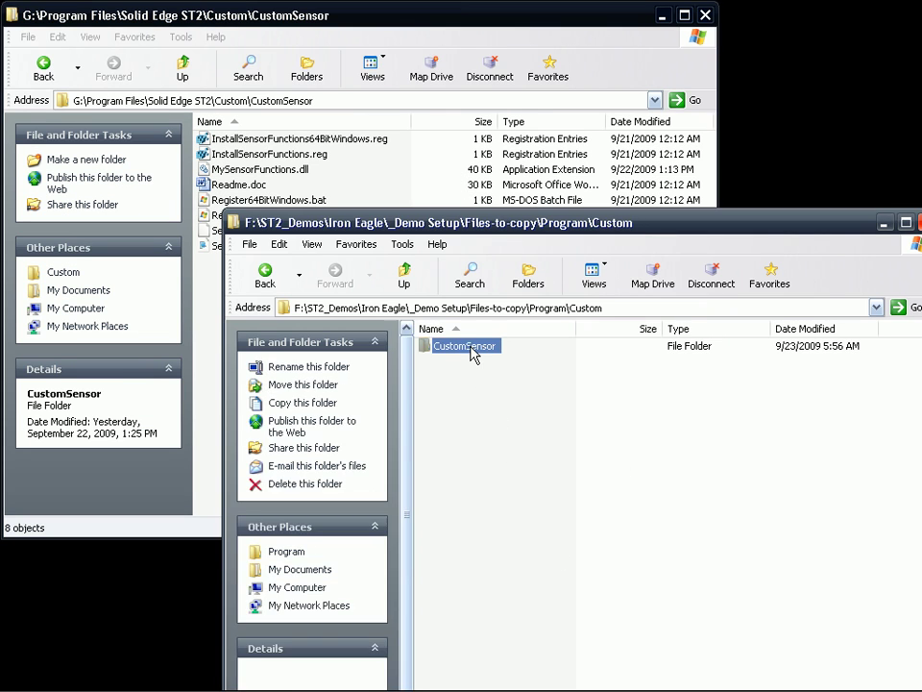
drag(470, 348, 377, 202)
click(527, 442)
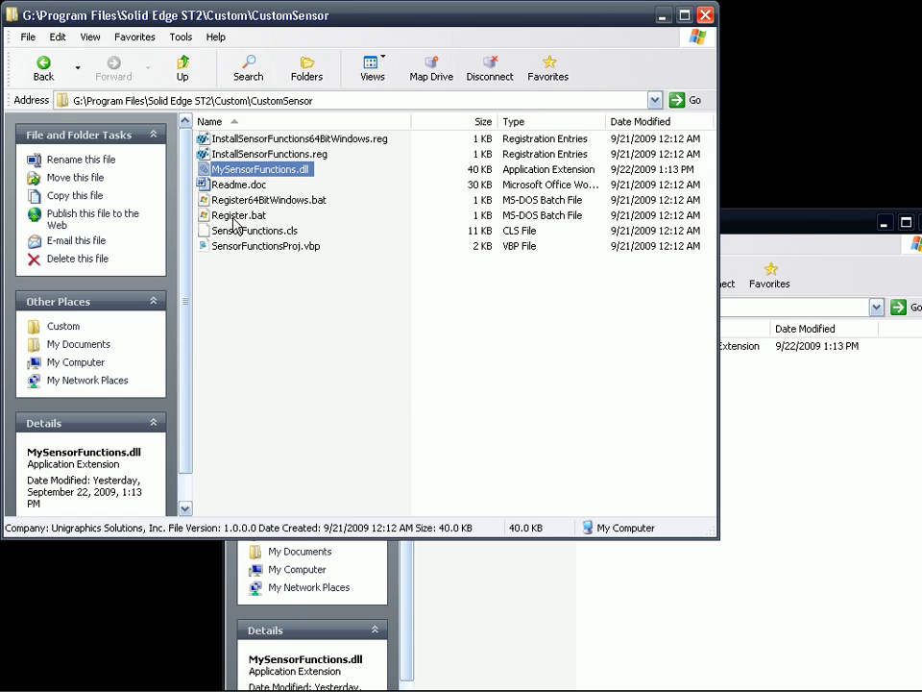
Run Register.bat in the Solid Edge ST2 CustomSensor folder and accept its registration messages.
click(243, 323)
double_click(231, 217)
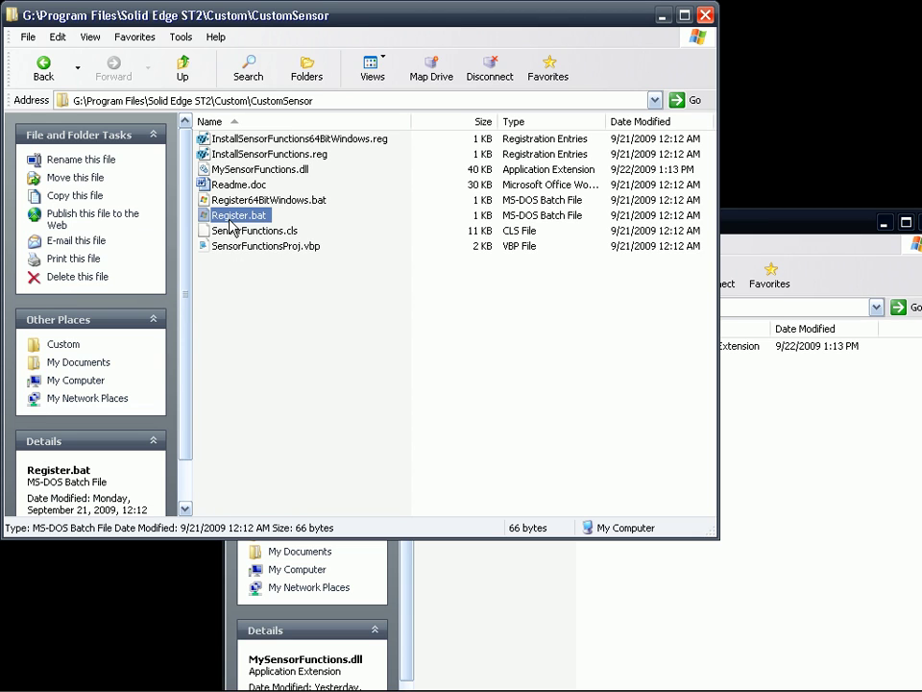
click(459, 404)
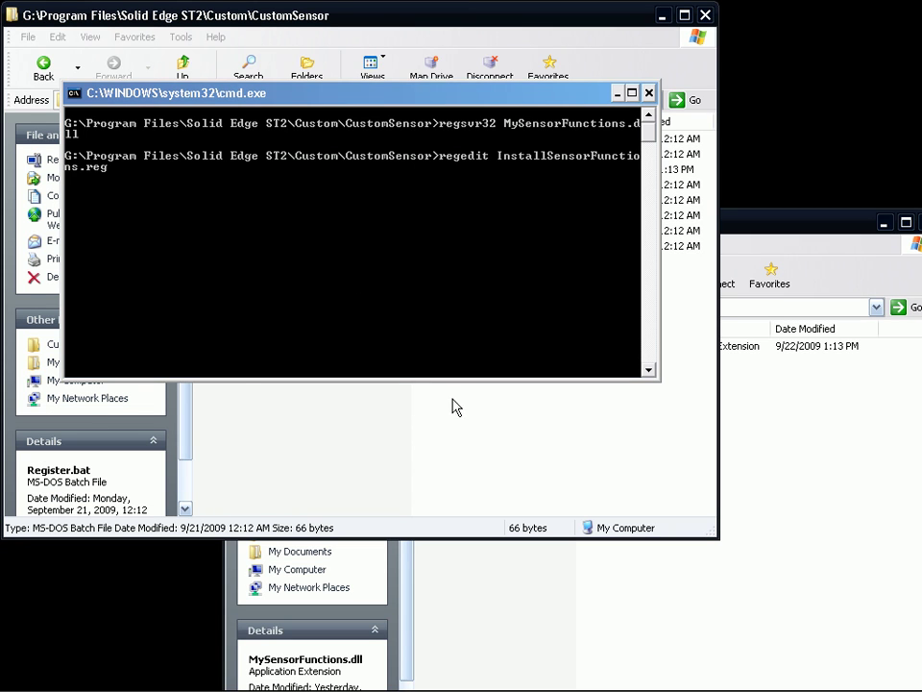
click(420, 403)
click(435, 405)
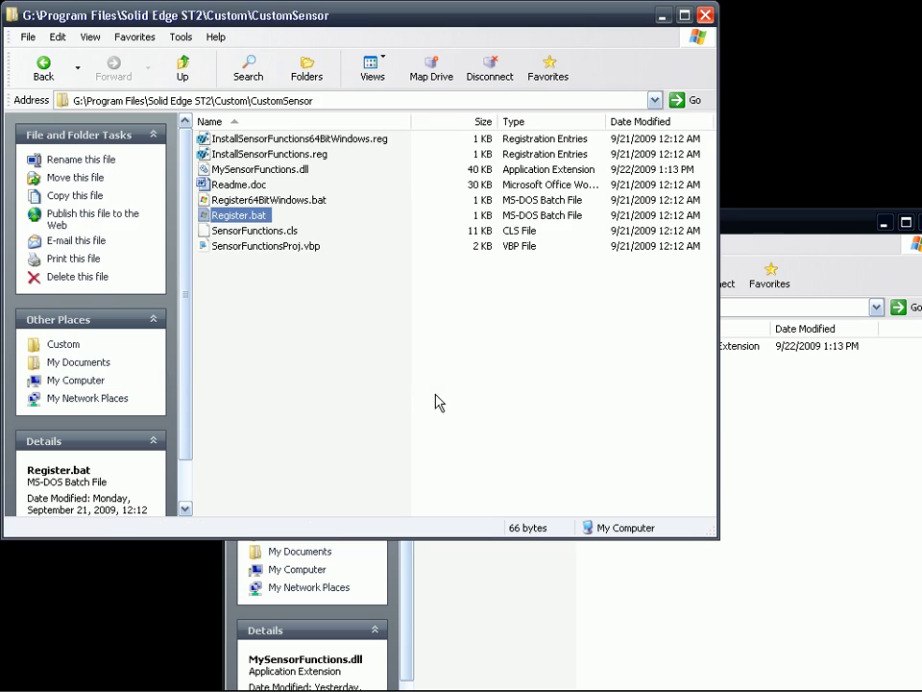
click(277, 288)
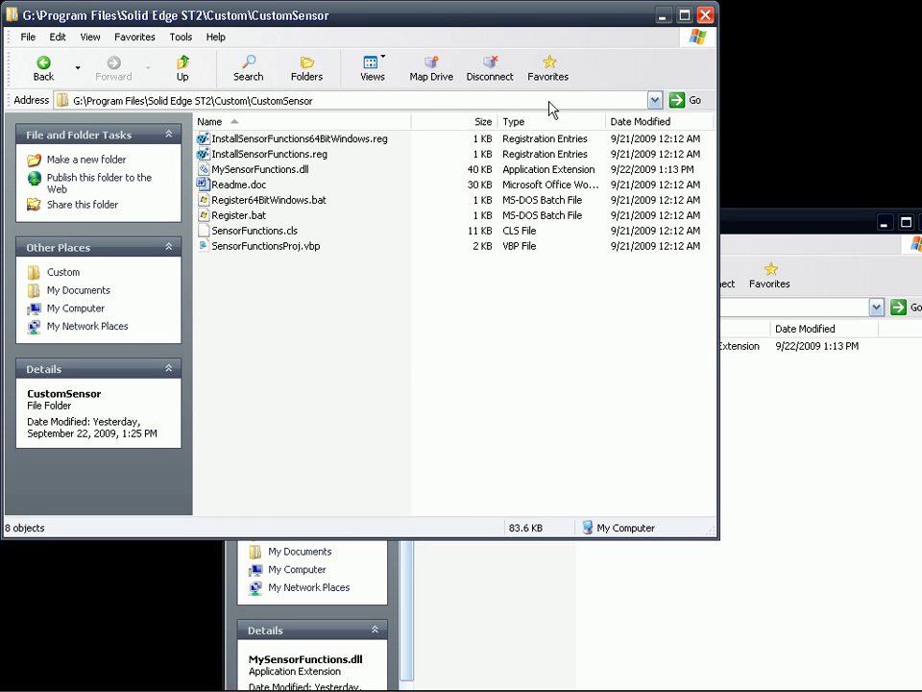
Close the Solid Edge ST2 and Iron Eagle folder windows.
click(708, 15)
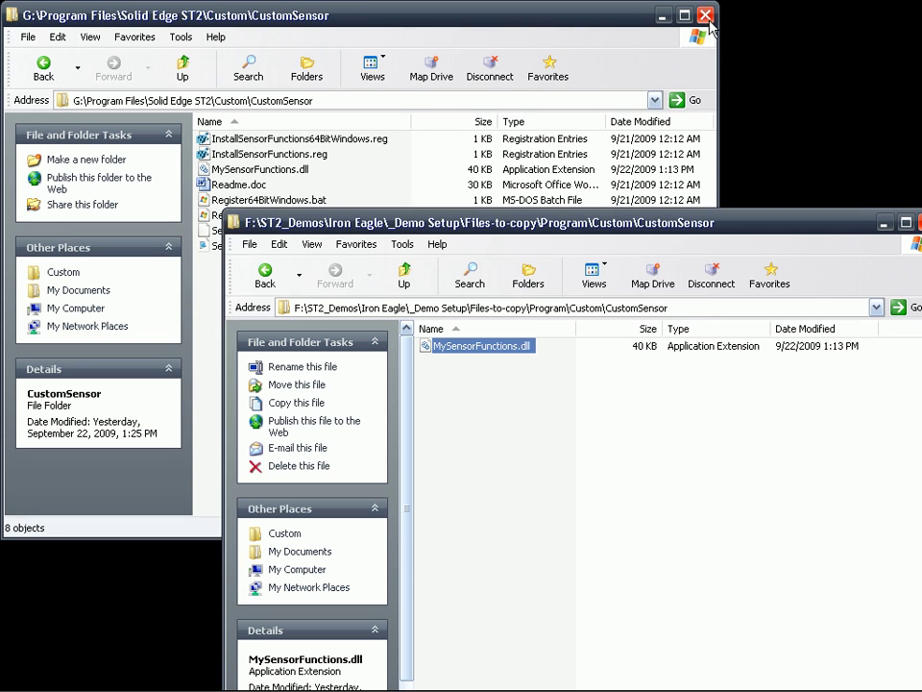
drag(809, 222, 667, 216)
click(784, 217)
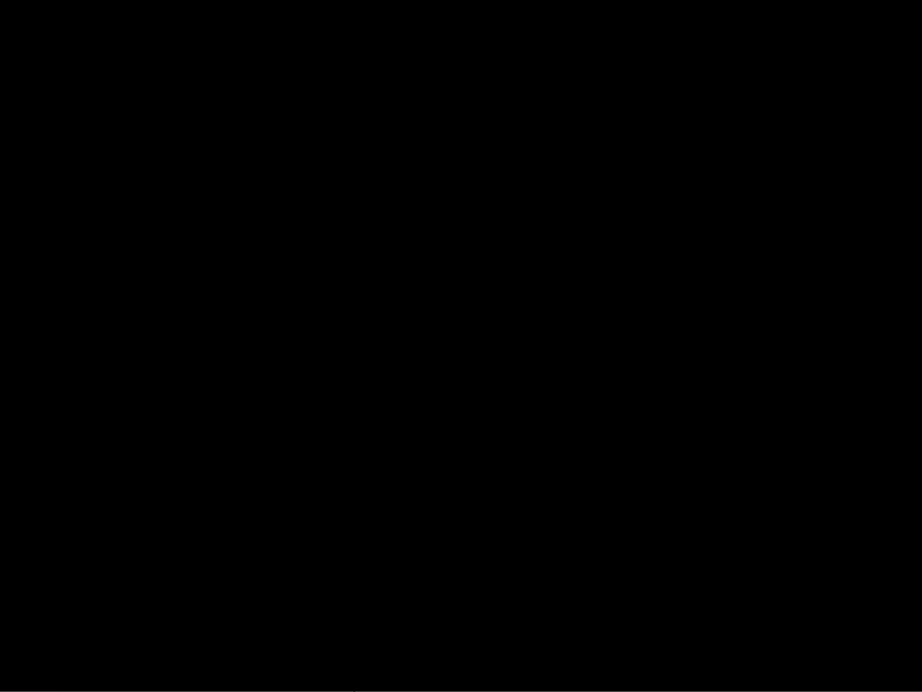
Switch to Solid Edge and apply the 11-Sensors configuration to assembly ASM_01_00002.
click(306, 674)
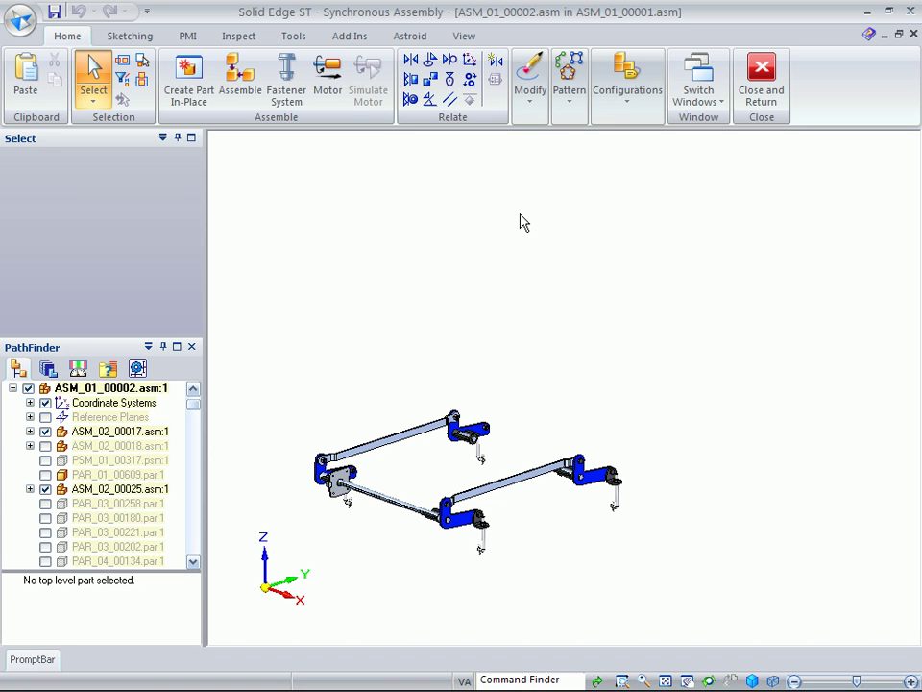
click(620, 117)
click(706, 145)
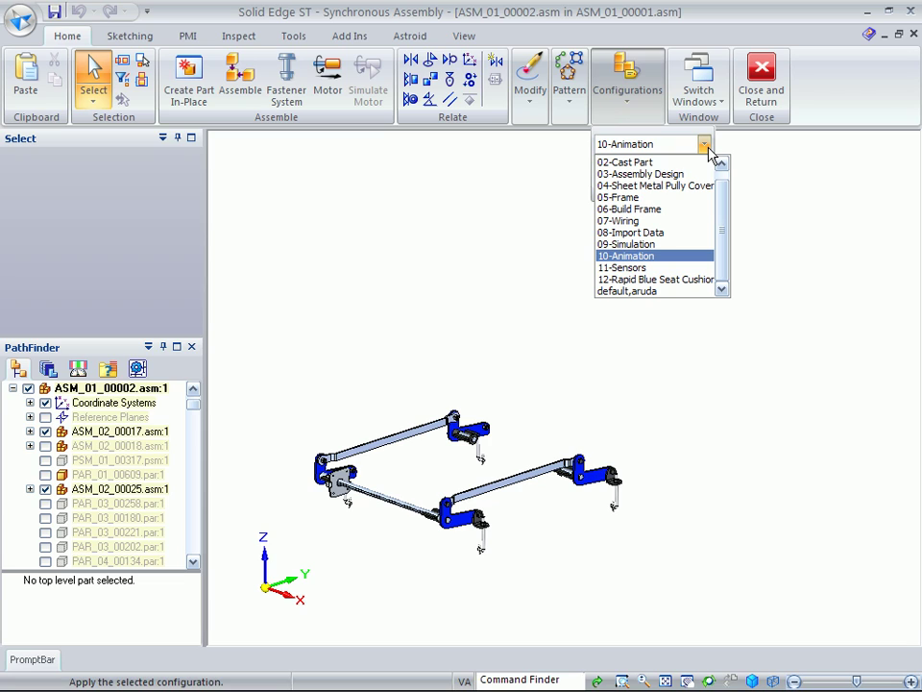
click(636, 267)
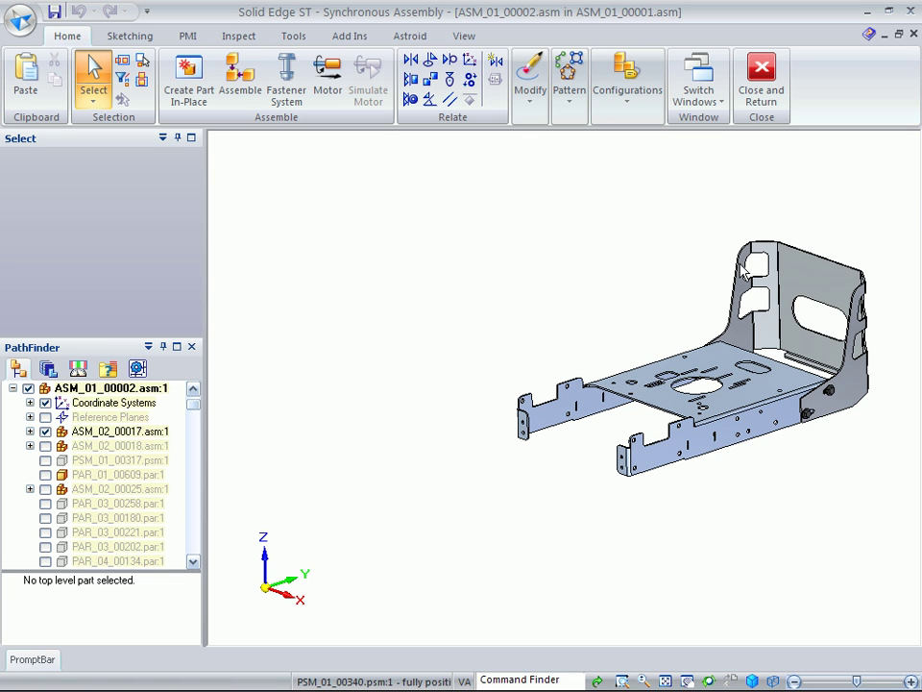
Define a minimum distance sensor between the upright bracket's back panel face and the base plate's rear flange face.
scroll(653, 303, up, 3)
shift+middle_drag(577, 313, 356, 251)
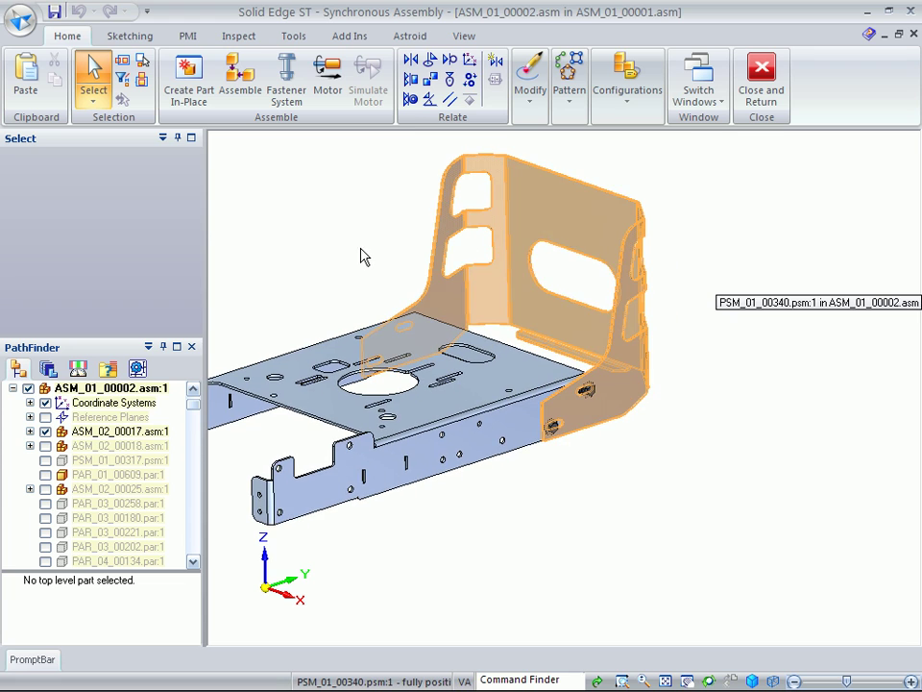
right_click(384, 312)
click(338, 258)
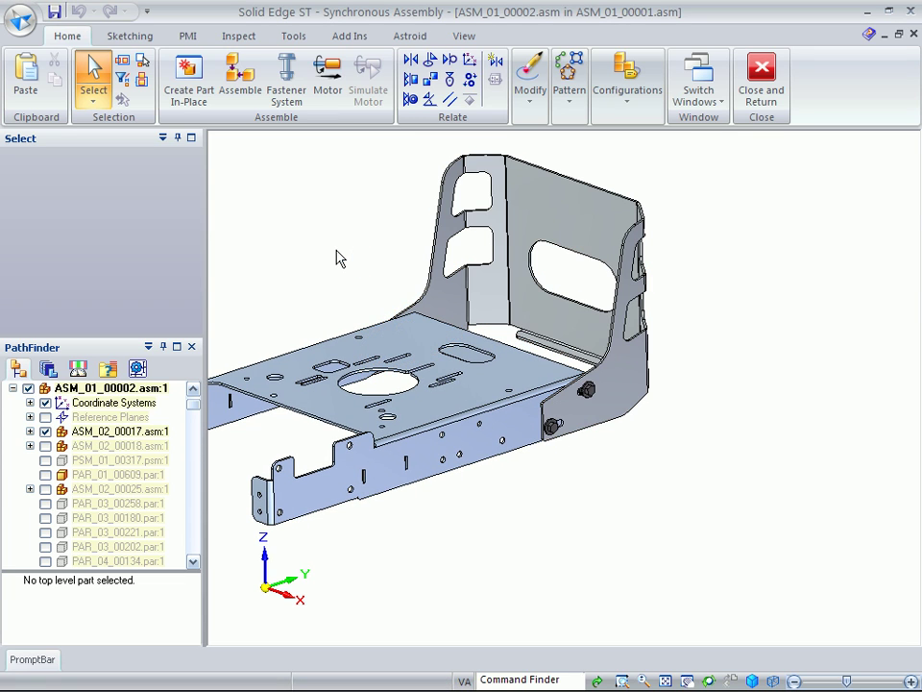
ctrl+middle_drag(337, 259, 348, 351)
click(83, 370)
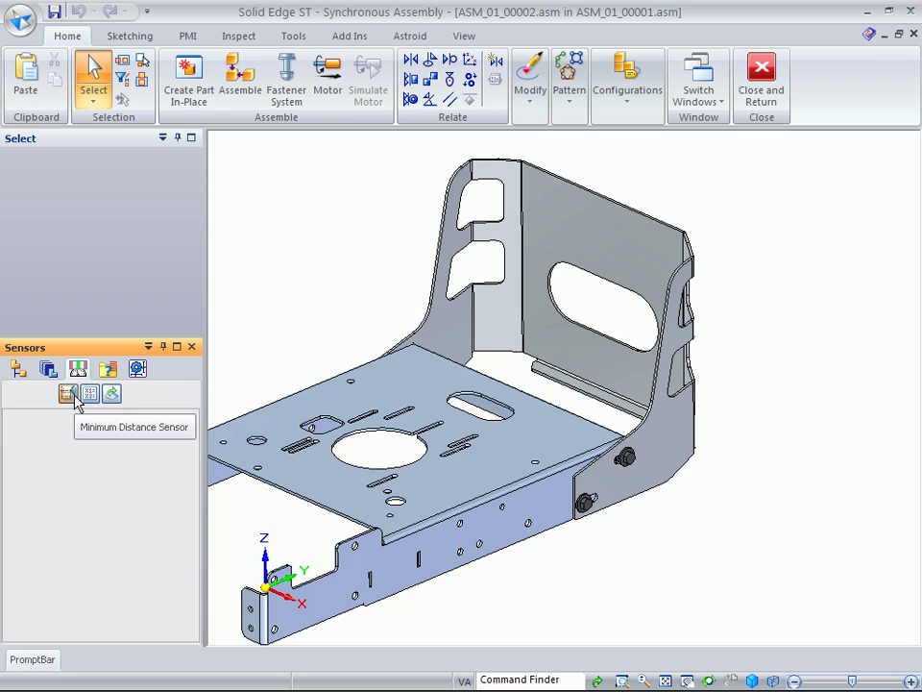
click(77, 396)
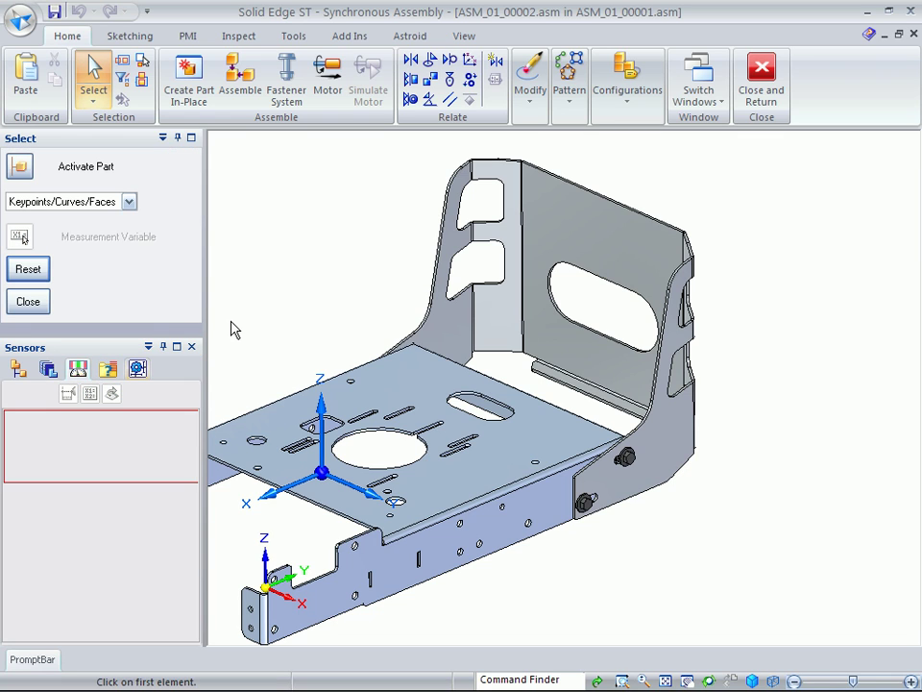
click(569, 350)
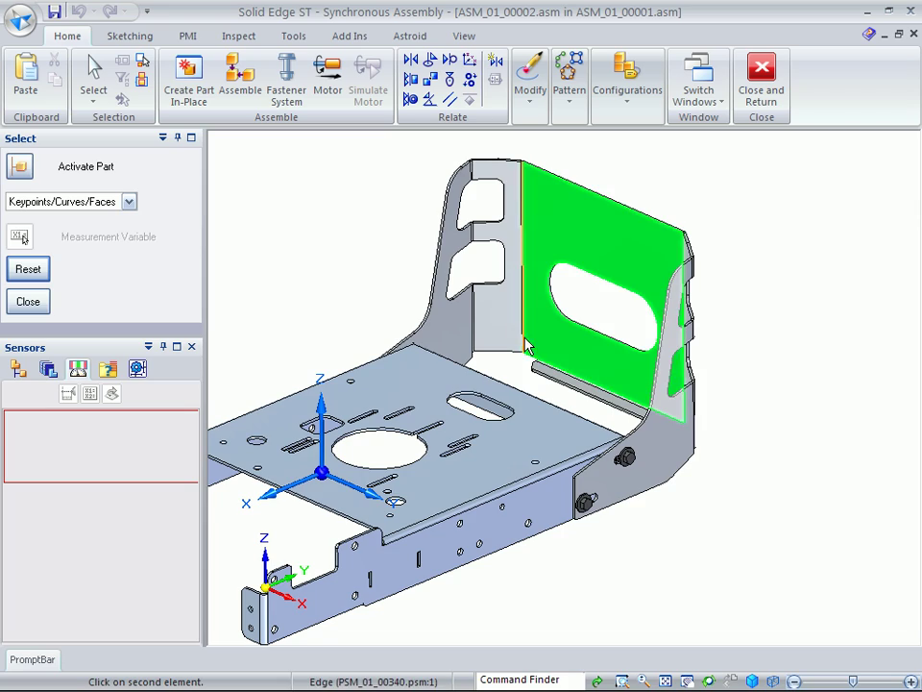
middle_drag(568, 348, 413, 360)
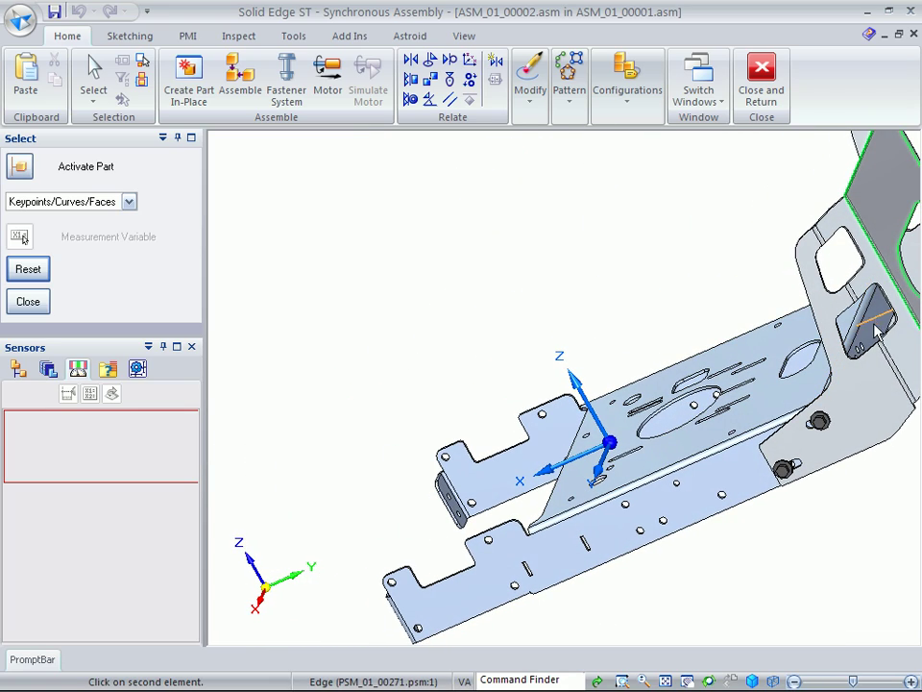
click(874, 324)
middle_drag(580, 284, 534, 257)
click(28, 302)
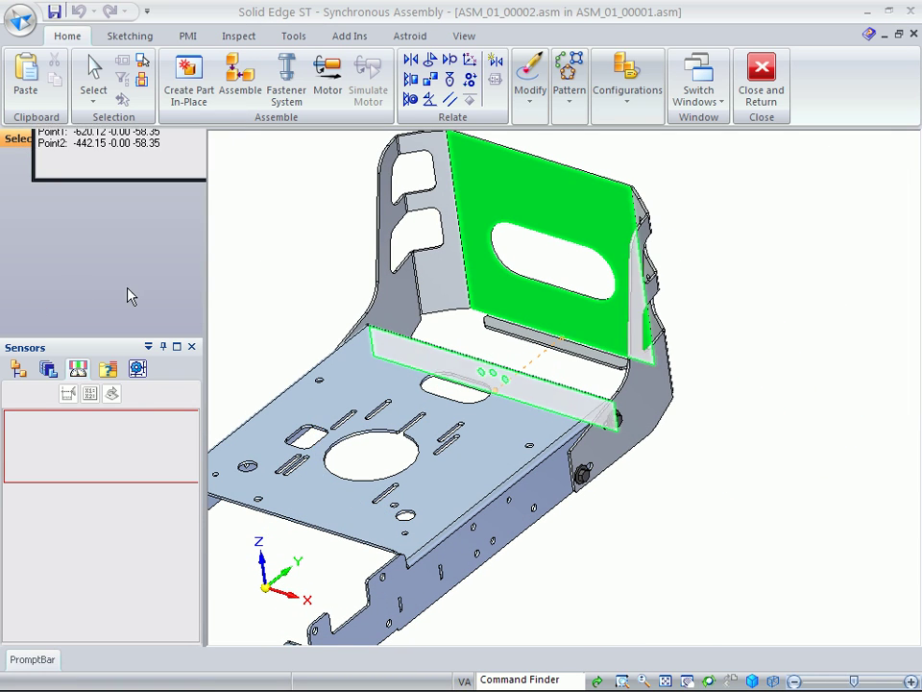
Name the sensor Clearance and set its operator to Not between.
text(Clear)
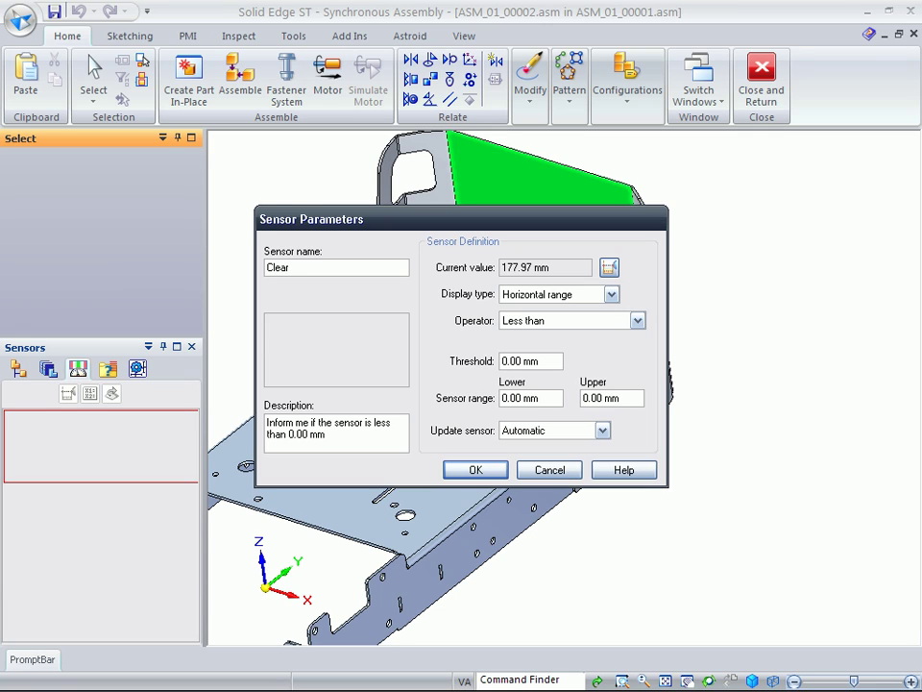
text(ance)
click(574, 321)
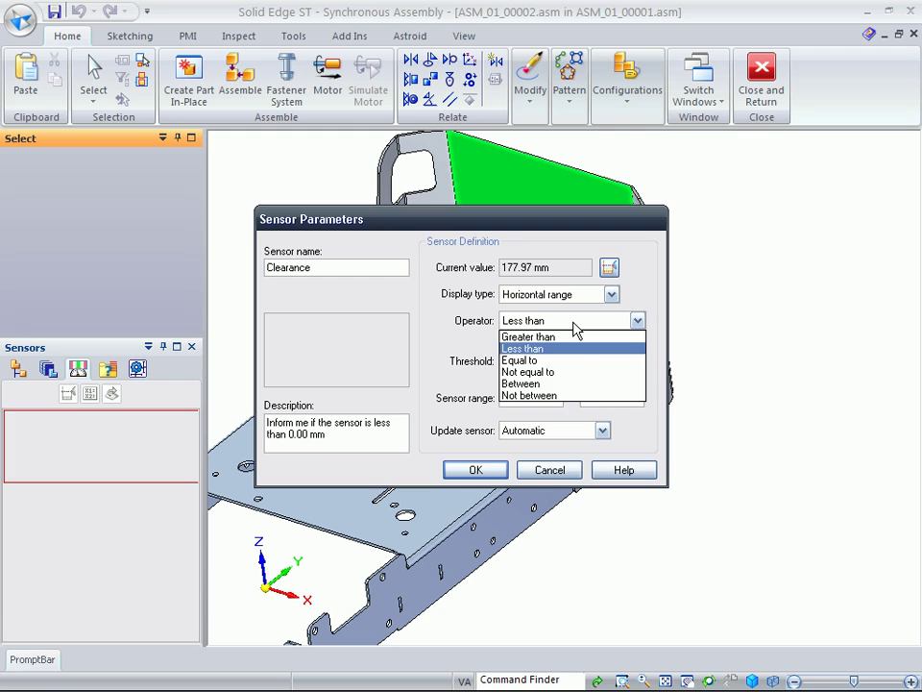
click(577, 396)
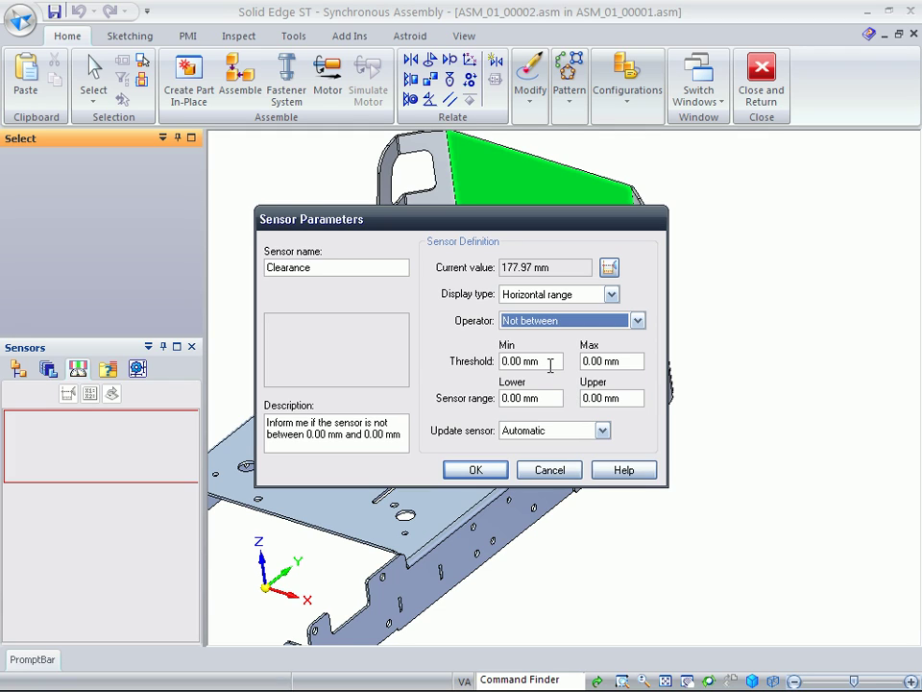
Set the Clearance sensor's threshold to 170–180 mm and its range to 160–190 mm, and accept the sensor.
key(Tab)
text(170)
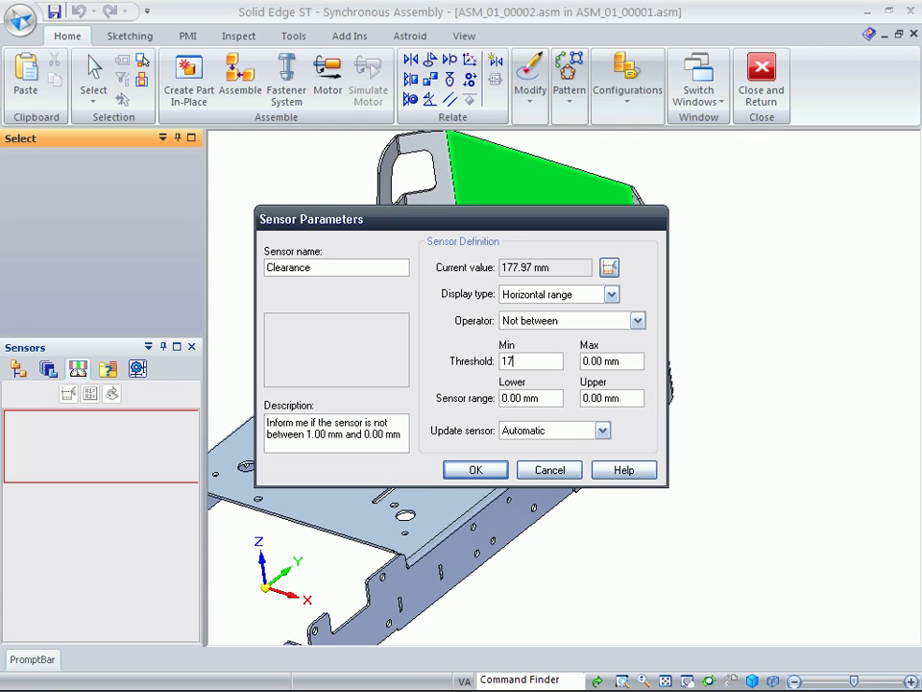
key(Tab)
text(180)
key(Tab)
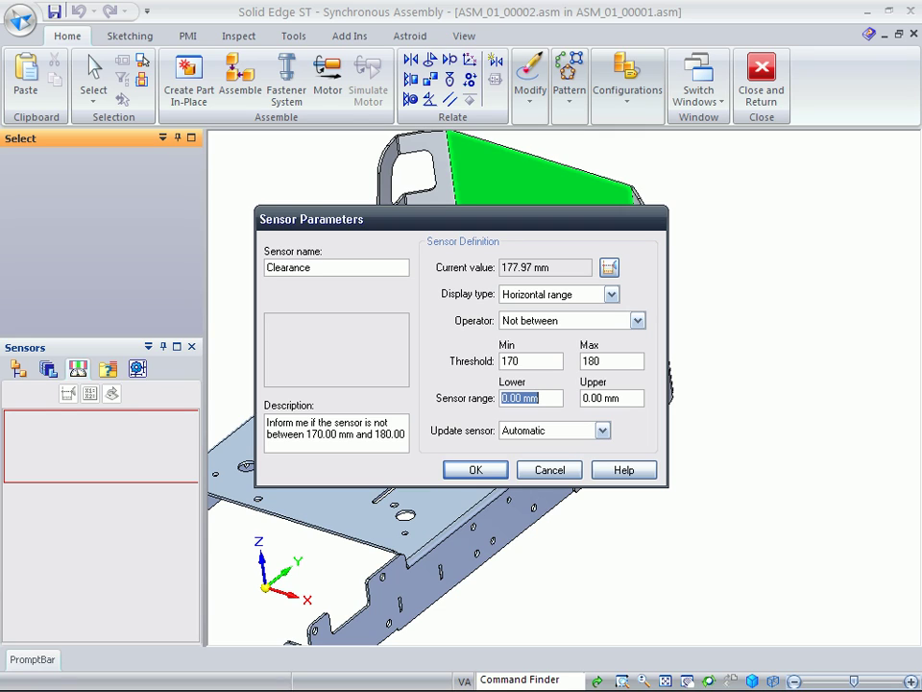
text(160)
key(Tab)
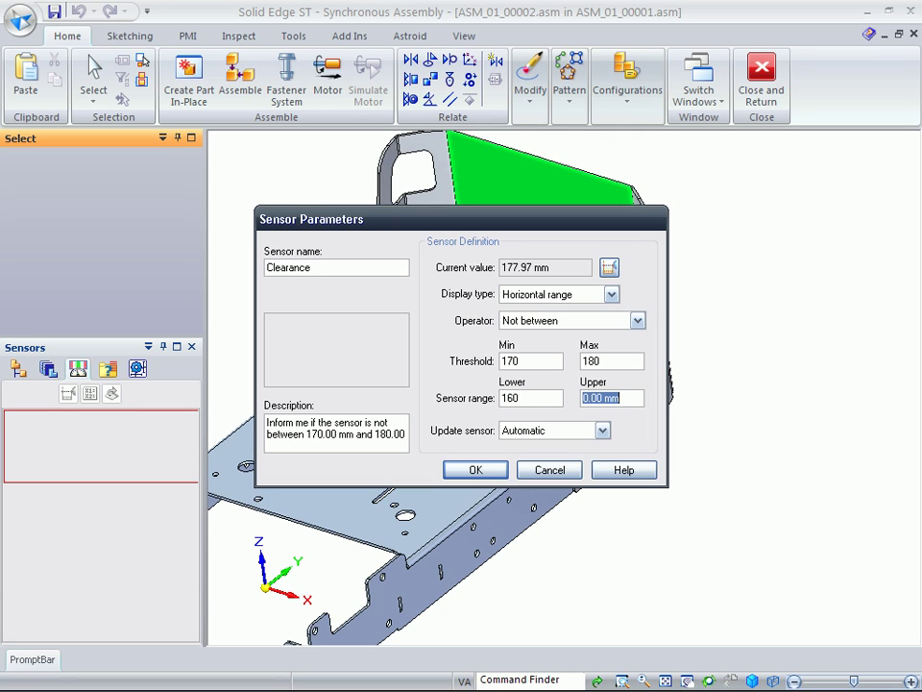
text(190)
key(Tab)
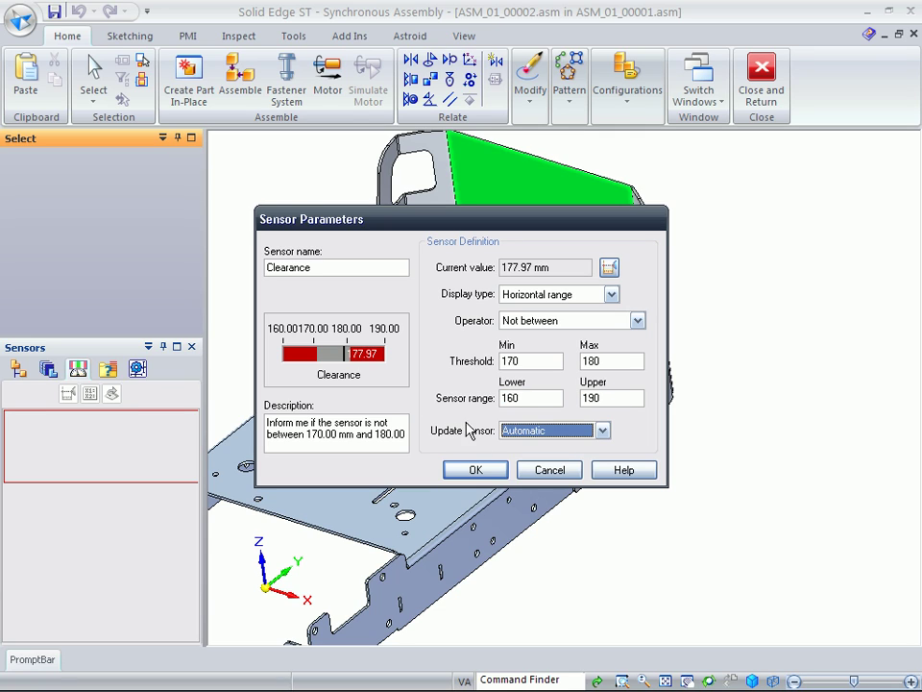
click(492, 472)
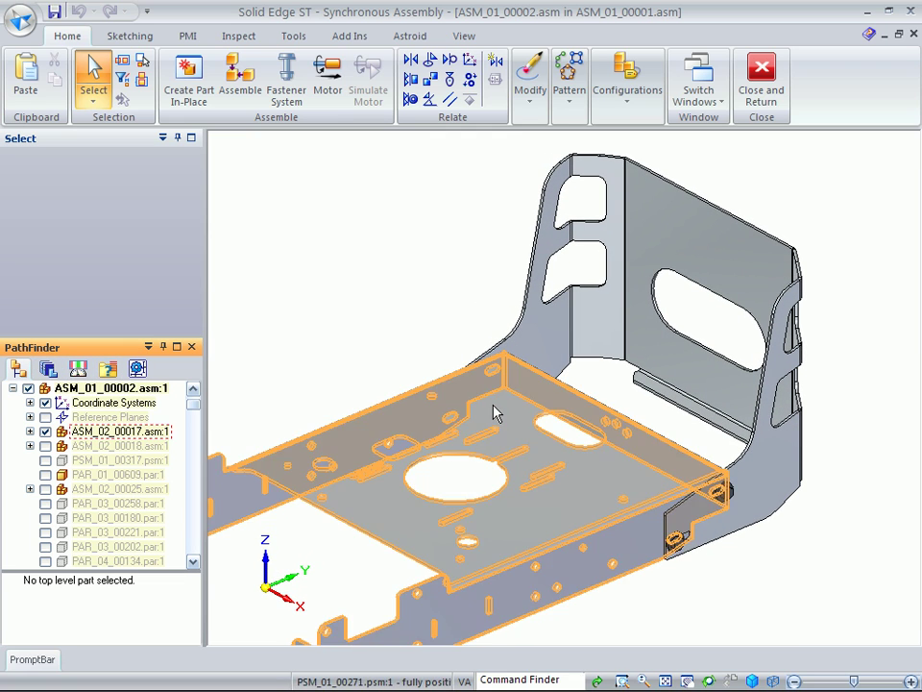
Edit sheet metal part PSM_01_00271.psm in place from the assembly and show its sensors.
click(493, 405)
mouse_move(471, 389)
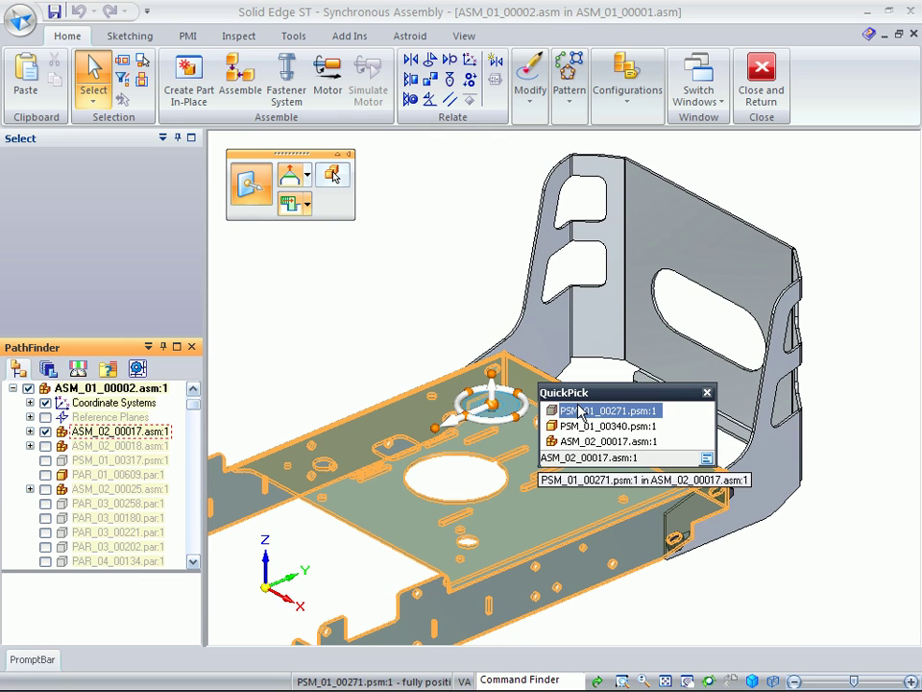
click(378, 290)
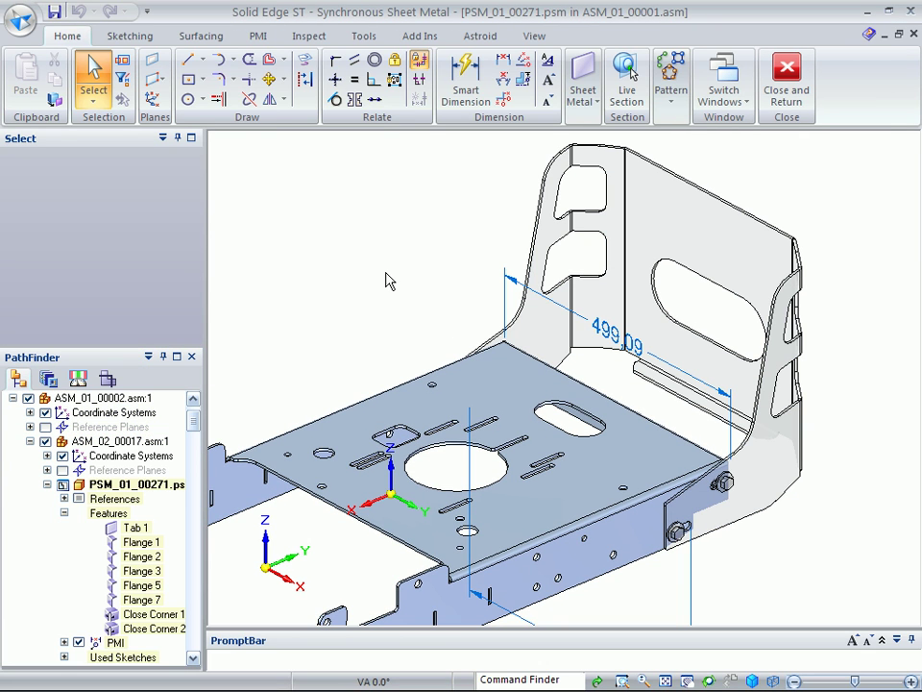
click(78, 379)
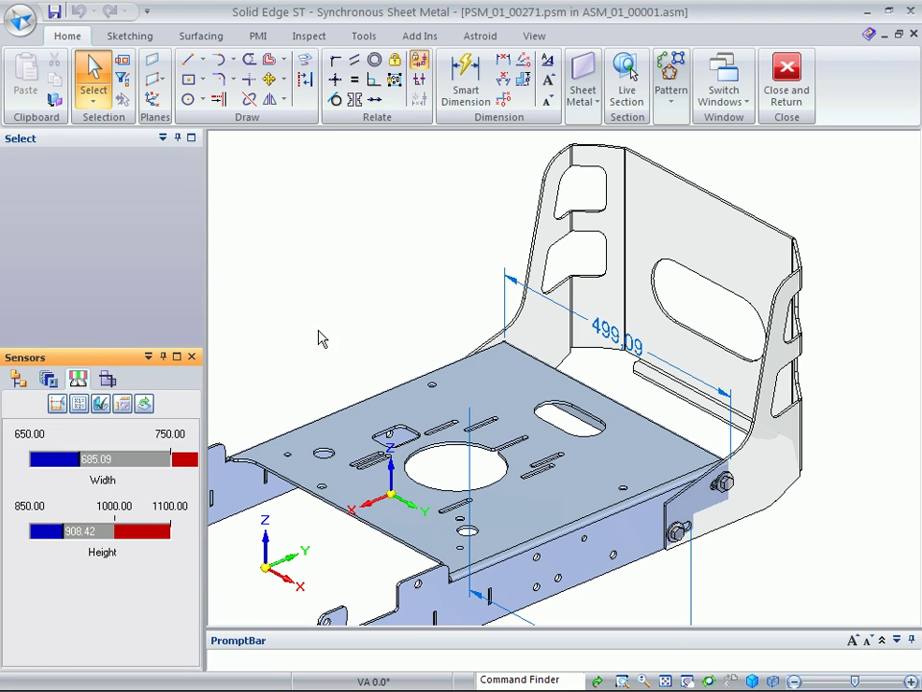
Display the base plate's flat pattern and check its cut size values against the maximum values.
click(107, 379)
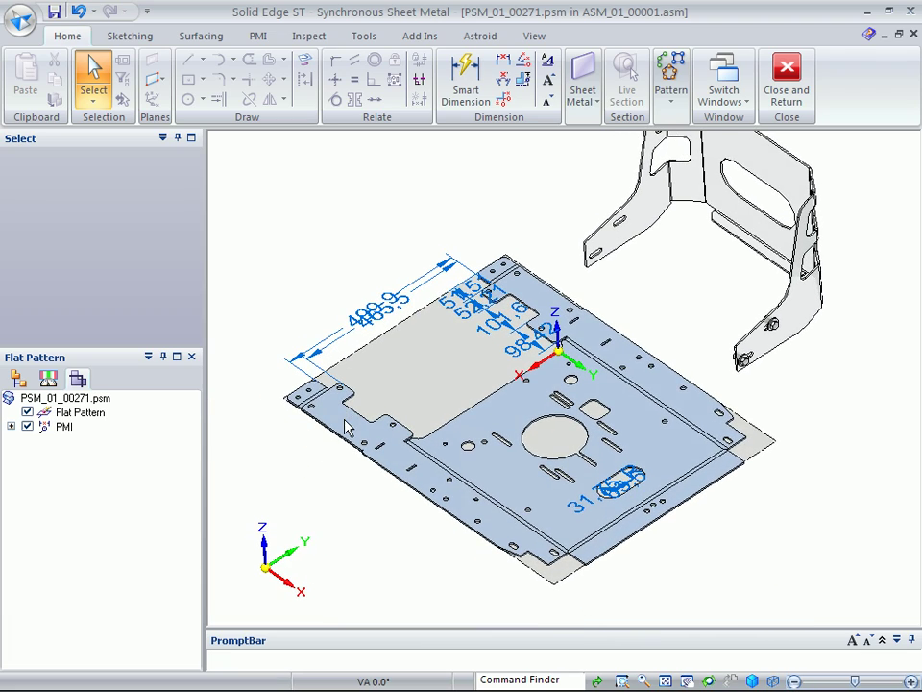
mouse_move(82, 423)
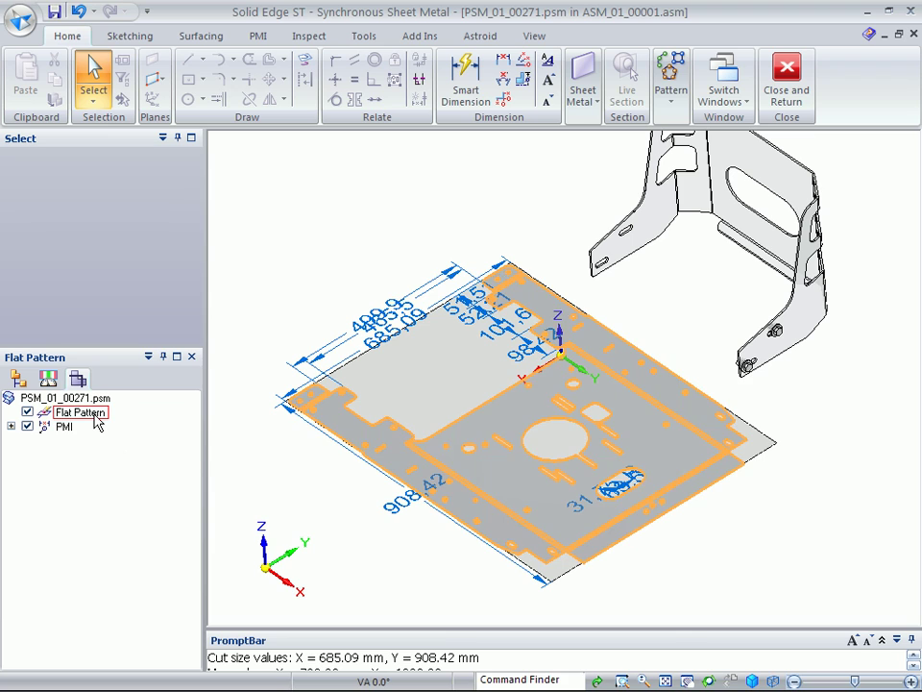
mouse_move(96, 423)
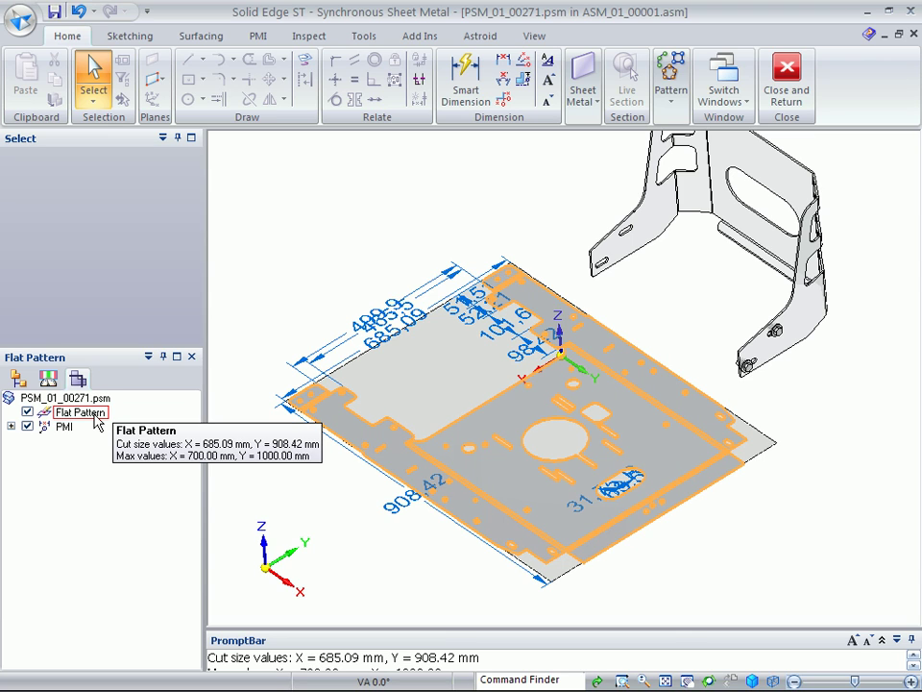
Review the cut size default values for flat pattern treatments in the Solid Edge options and leave without changes.
click(20, 21)
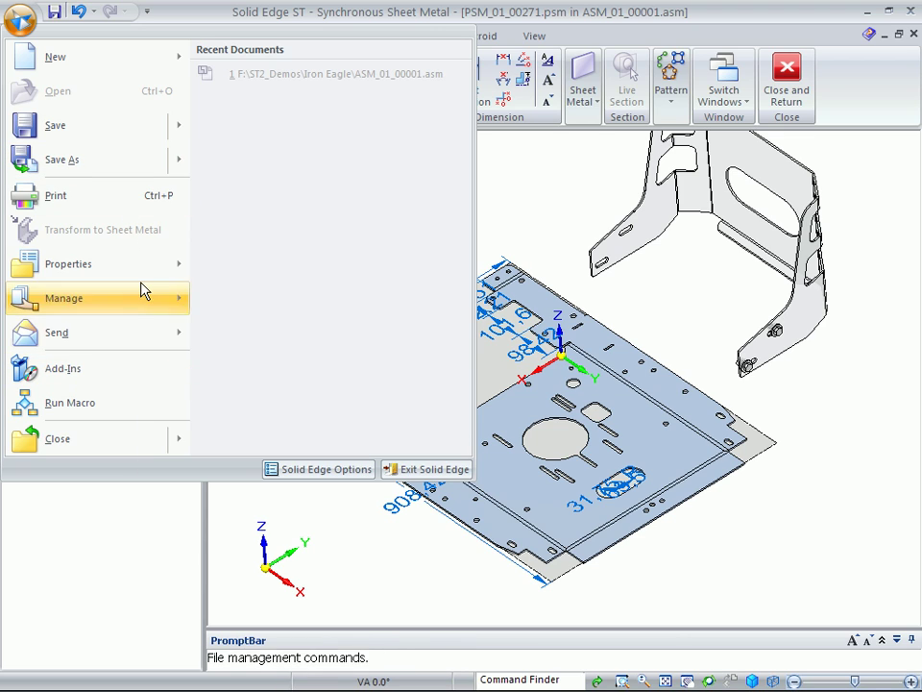
mouse_move(141, 279)
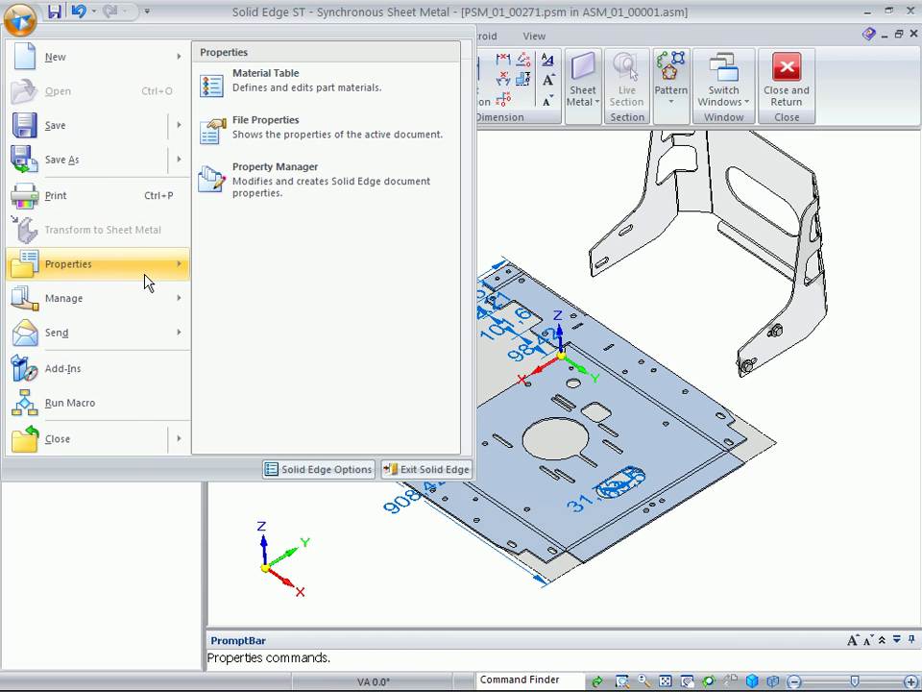
click(290, 470)
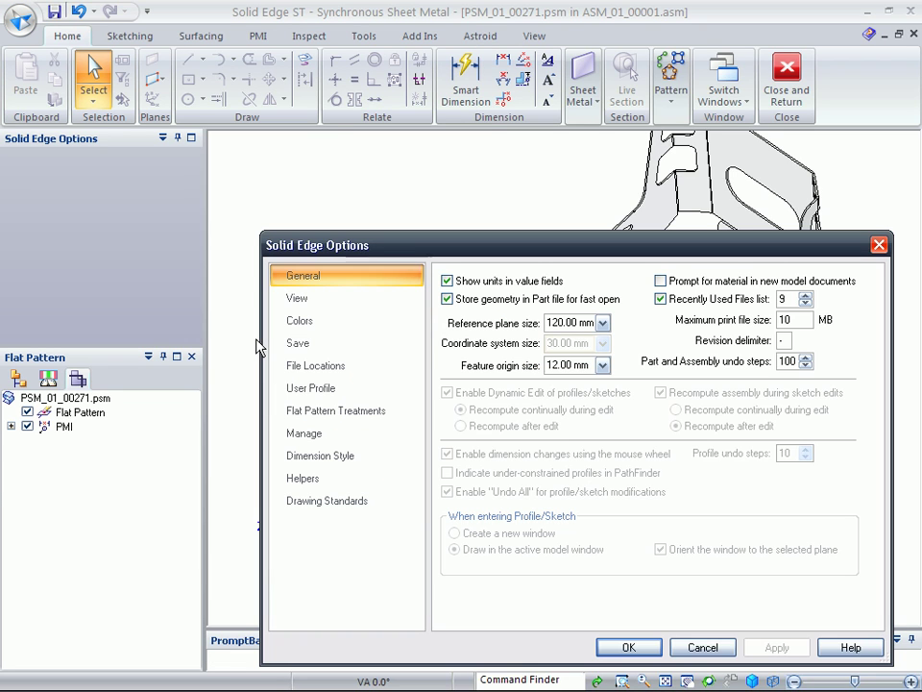
click(293, 415)
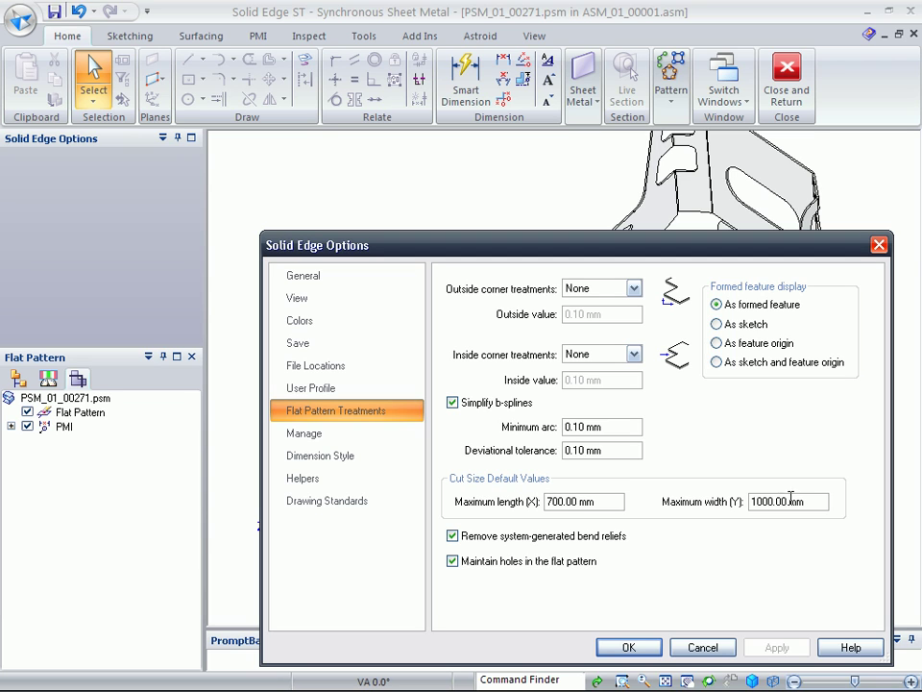
click(700, 644)
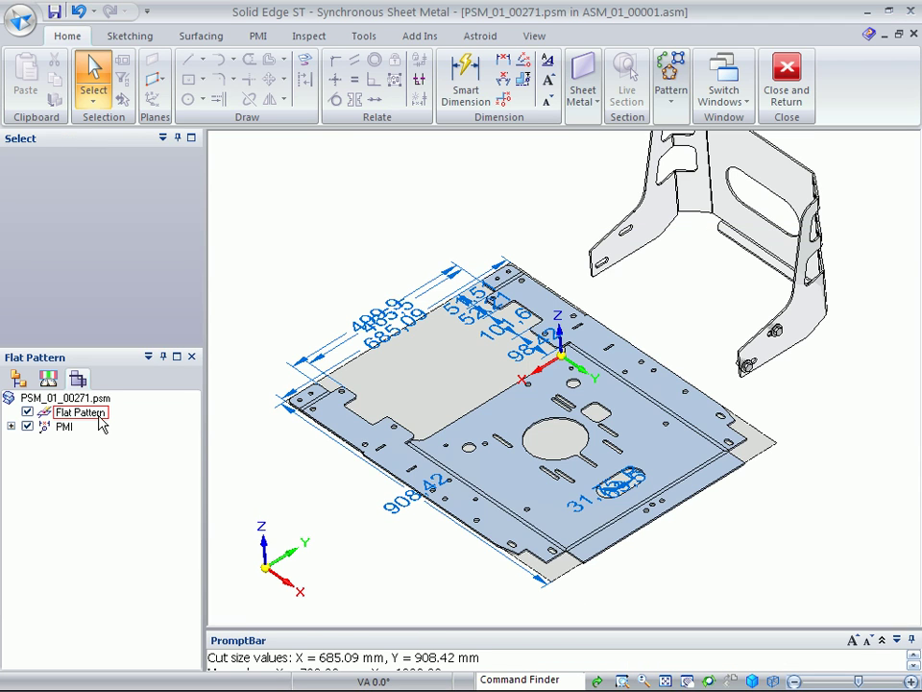
Compare the flat pattern's cut size values with the Width and Height sensors, and return to the folded model.
mouse_move(102, 426)
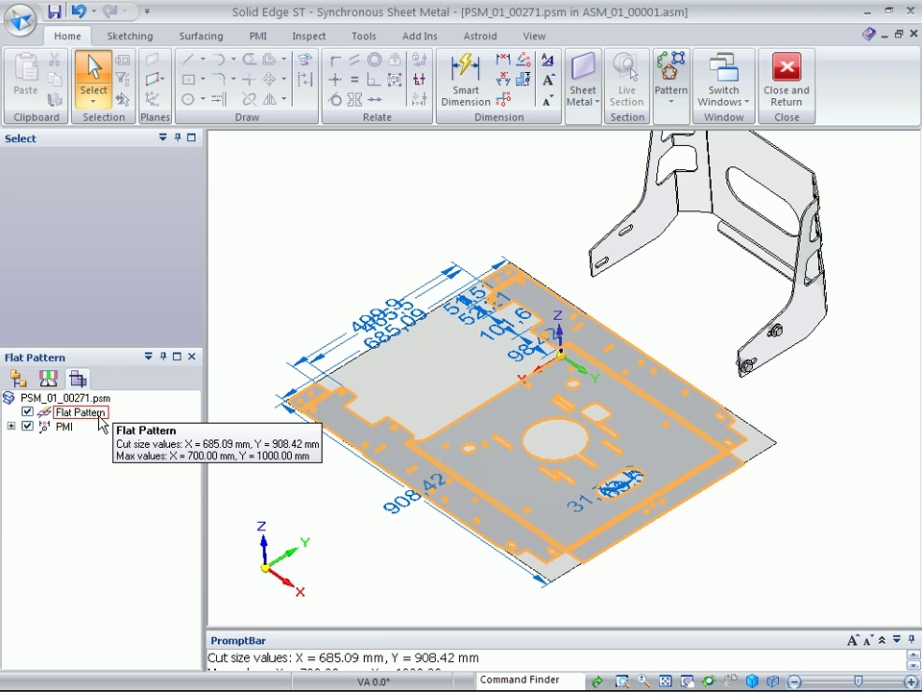
click(49, 380)
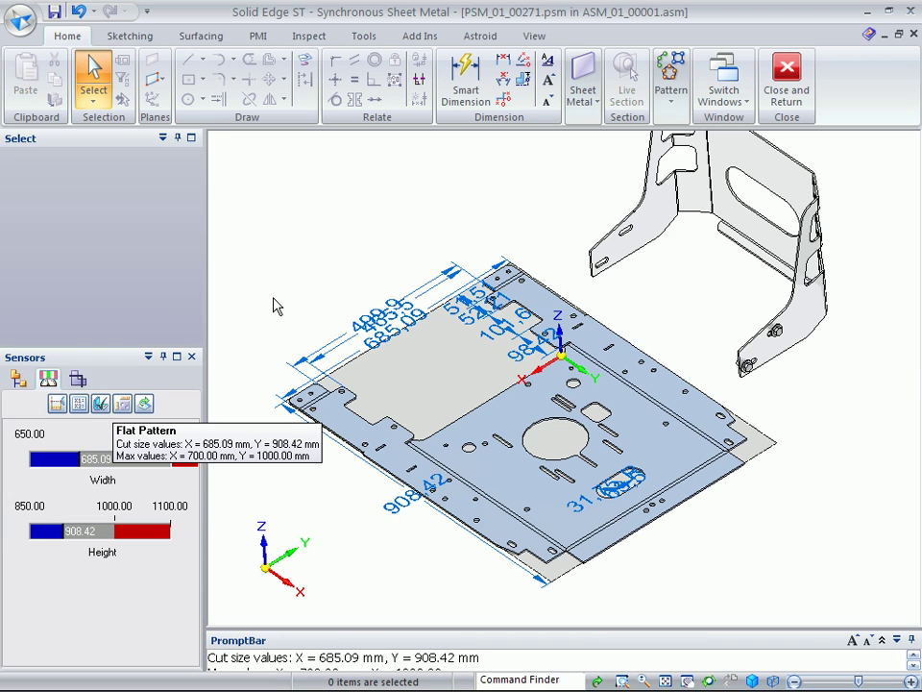
click(20, 380)
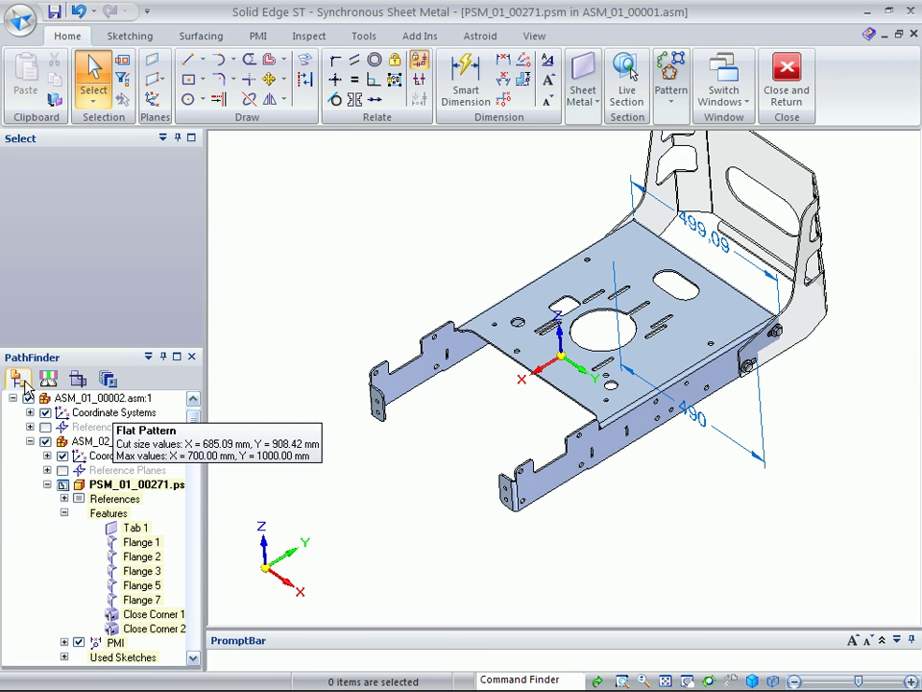
Create a custom sensor that uses the GetMass function of the UserDefinedSensorFunctions DLL.
click(48, 380)
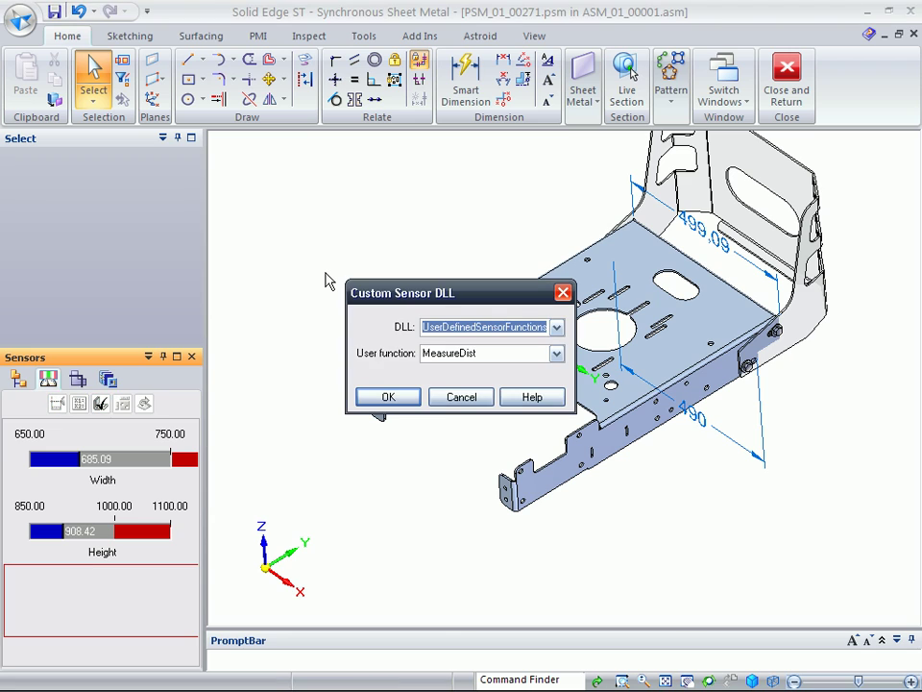
click(556, 353)
click(500, 382)
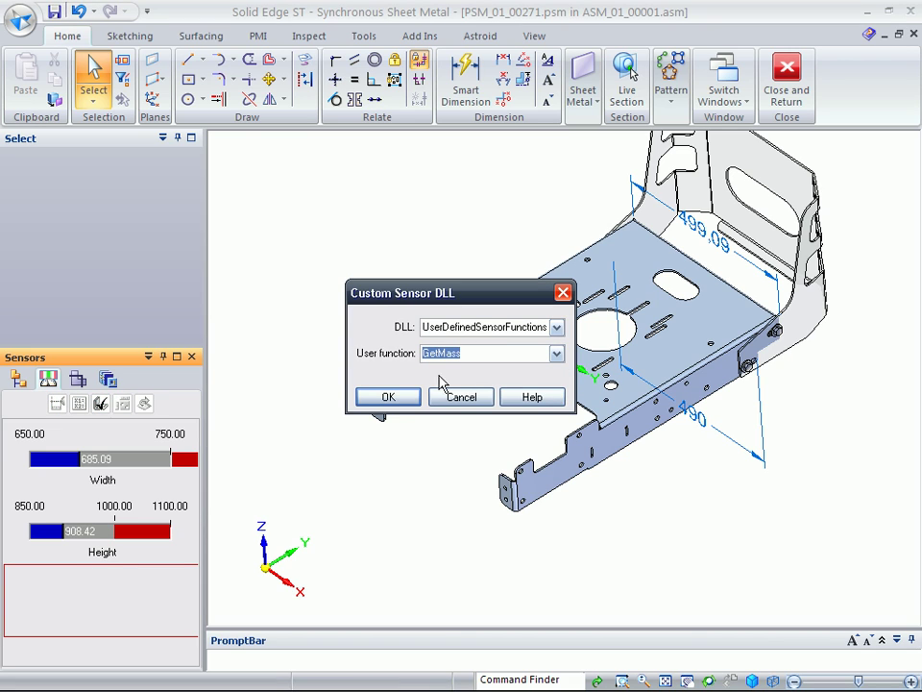
click(390, 398)
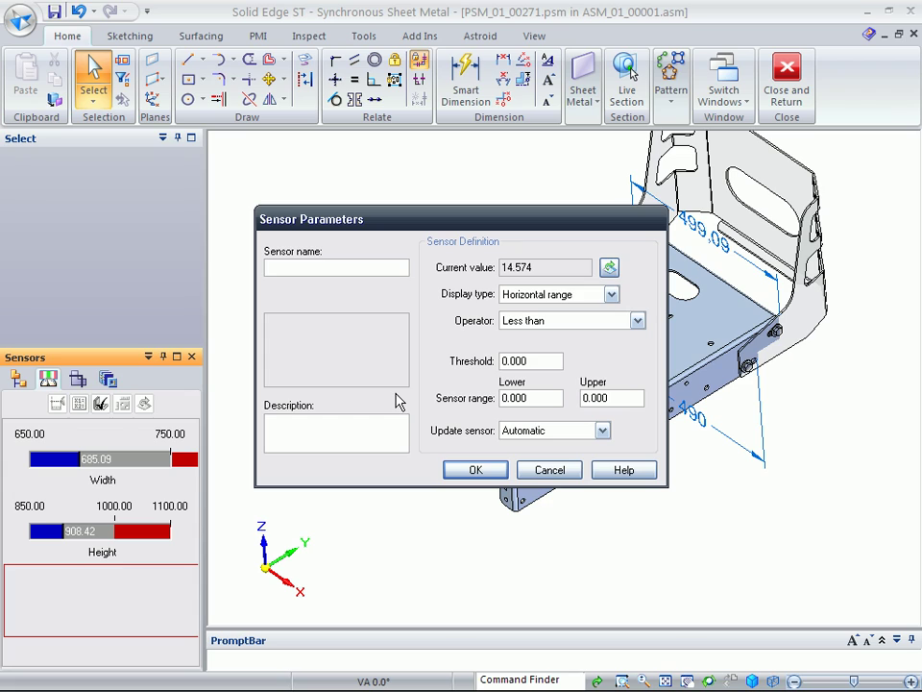
Name the custom sensor Weight and set its operator to Greater than.
text(M)
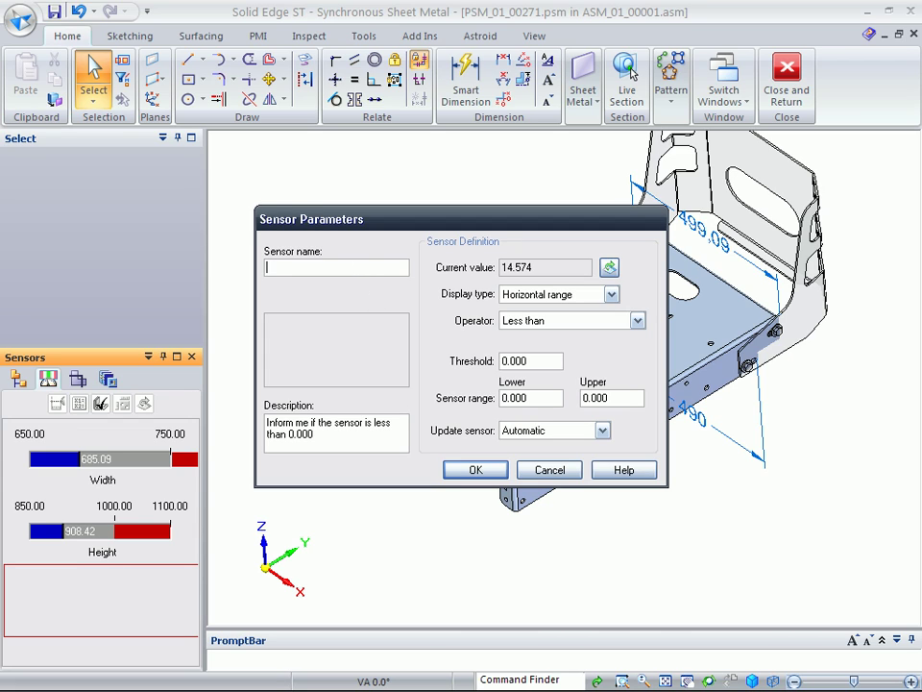
text(Weight)
click(569, 321)
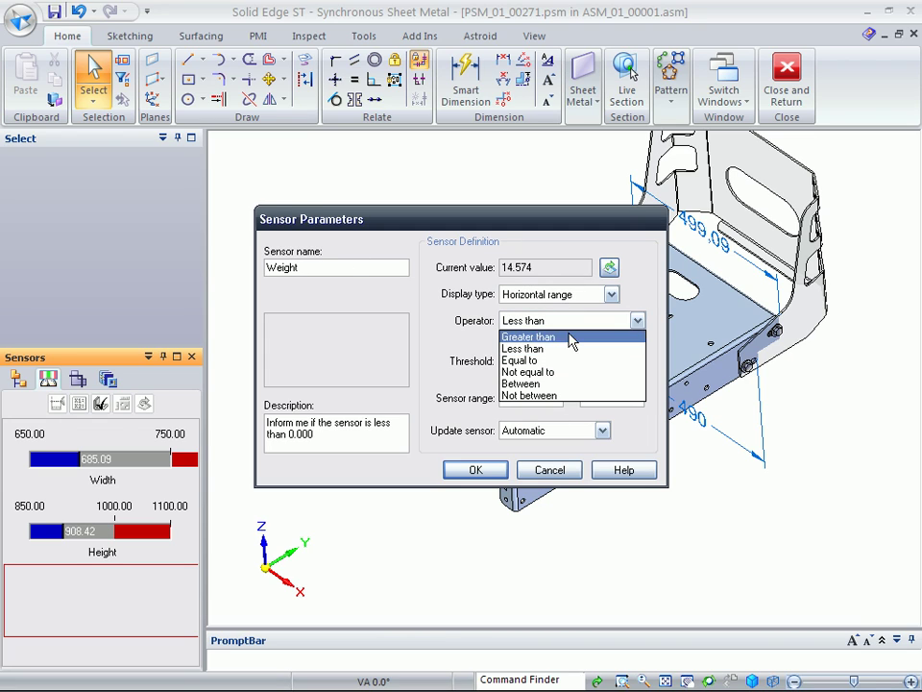
click(567, 339)
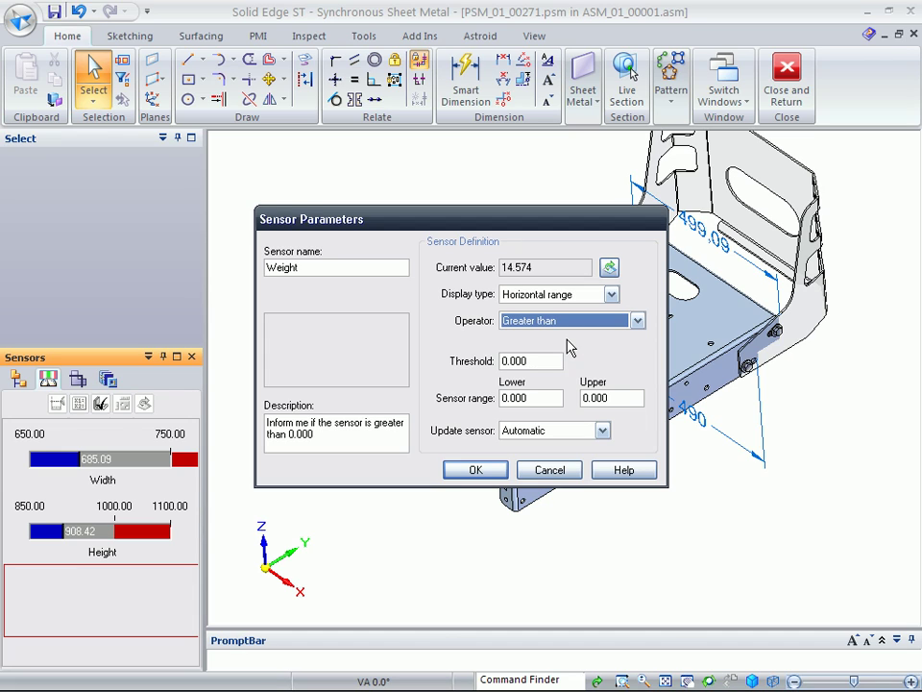
Set the Weight sensor's threshold to 14 and its range to 10–20, and accept the sensor.
drag(552, 361, 428, 371)
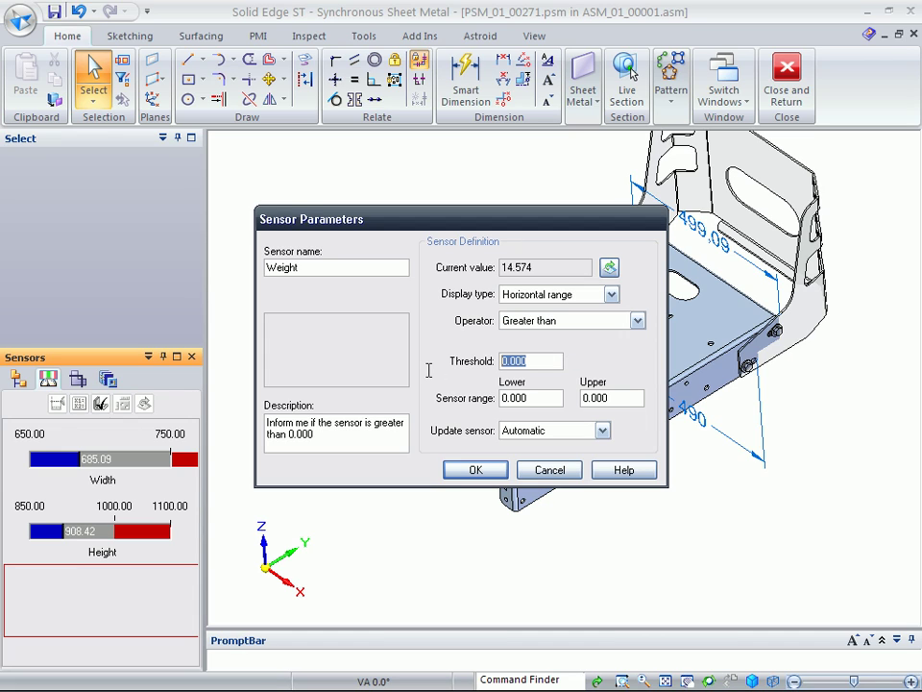
text(14)
key(Tab)
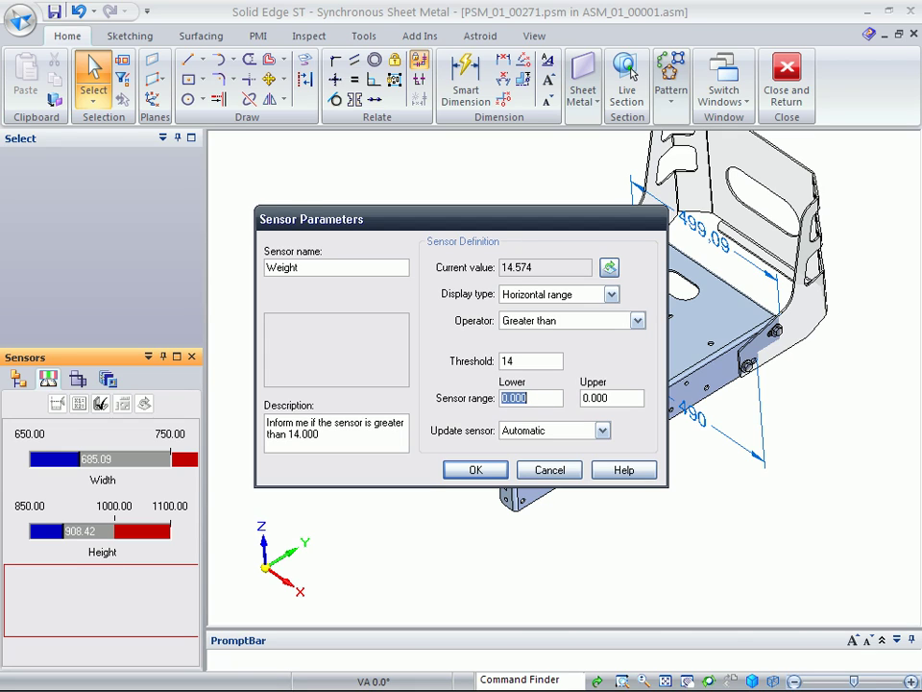
text(10)
key(Tab)
text(20)
key(Tab)
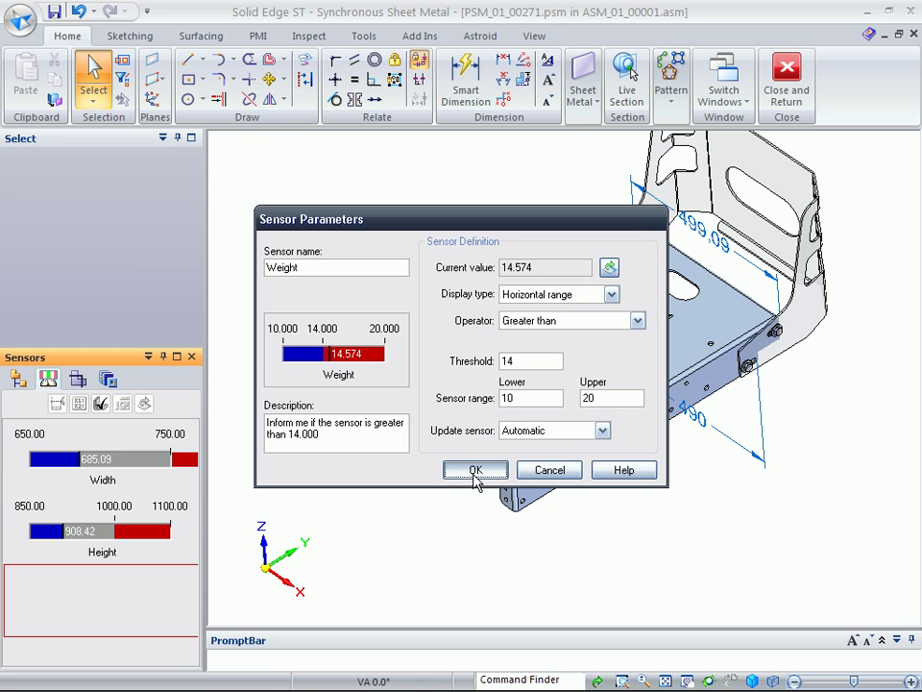
click(476, 470)
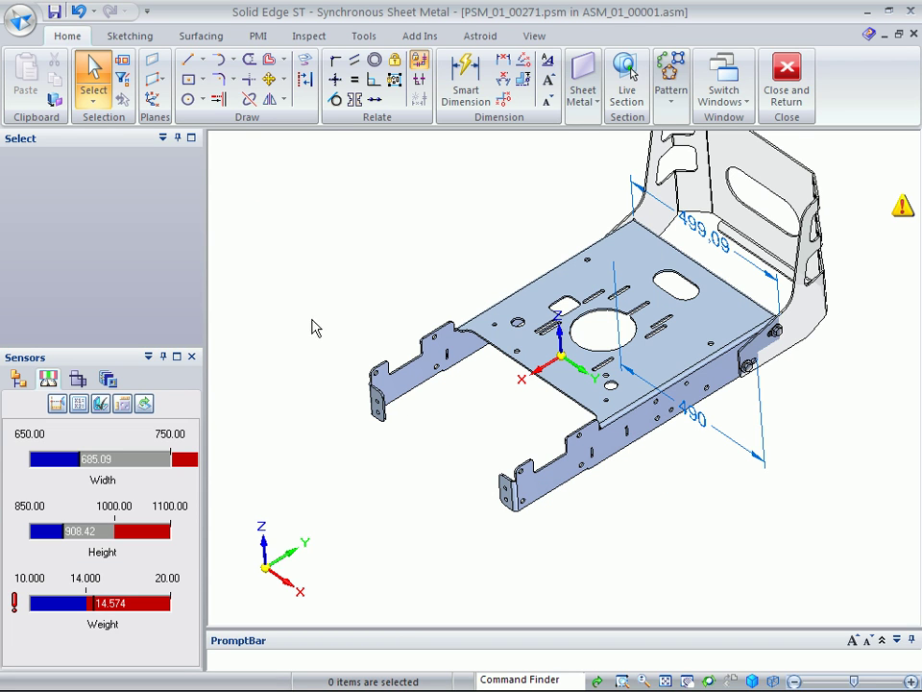
Start a sheet metal sensor with face selection and accept the base plate's large top face.
key(ctrl+f)
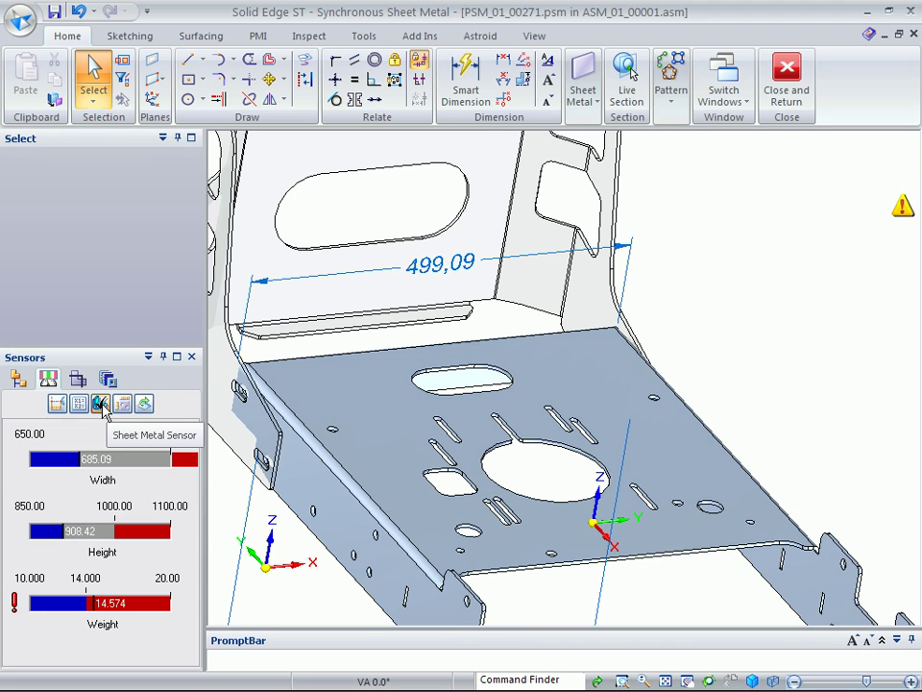
click(101, 404)
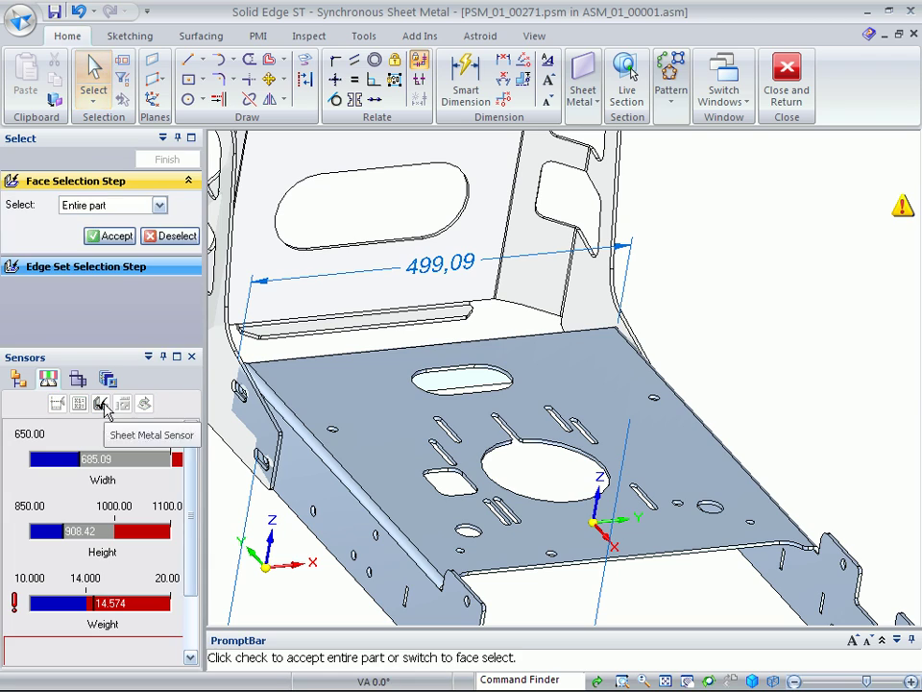
click(159, 208)
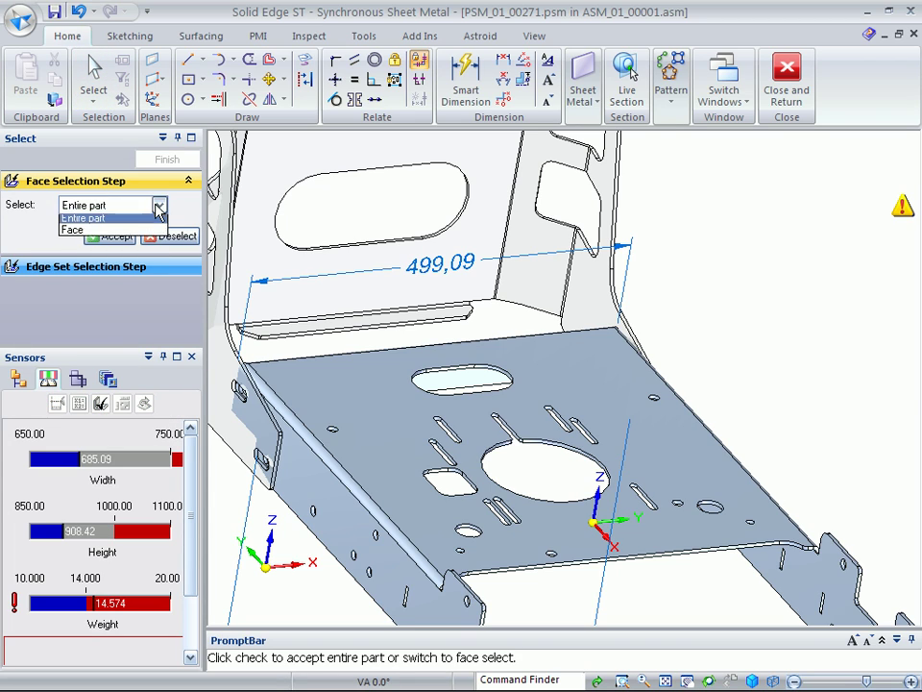
click(112, 233)
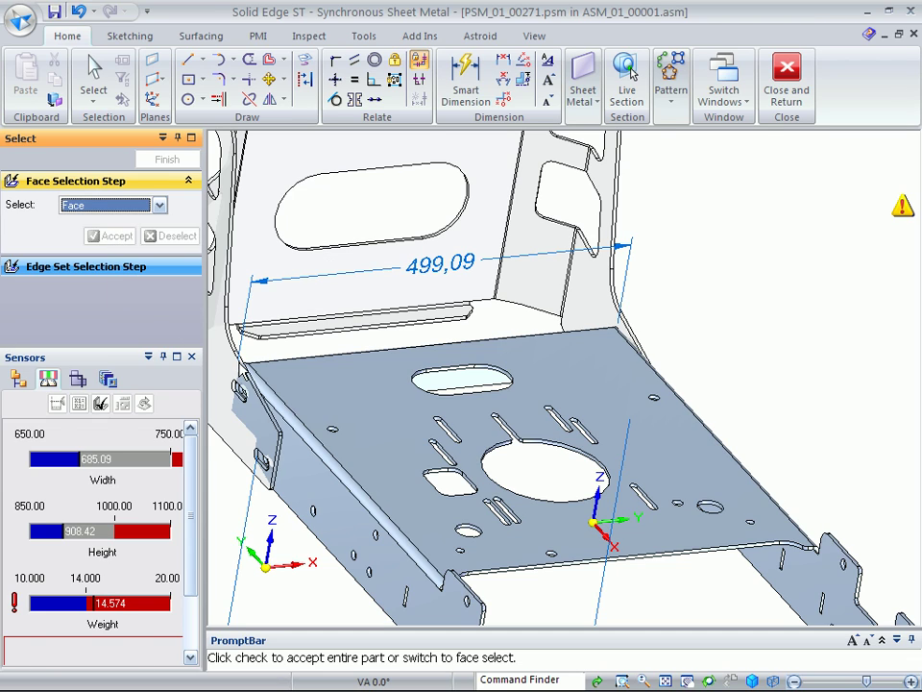
click(396, 413)
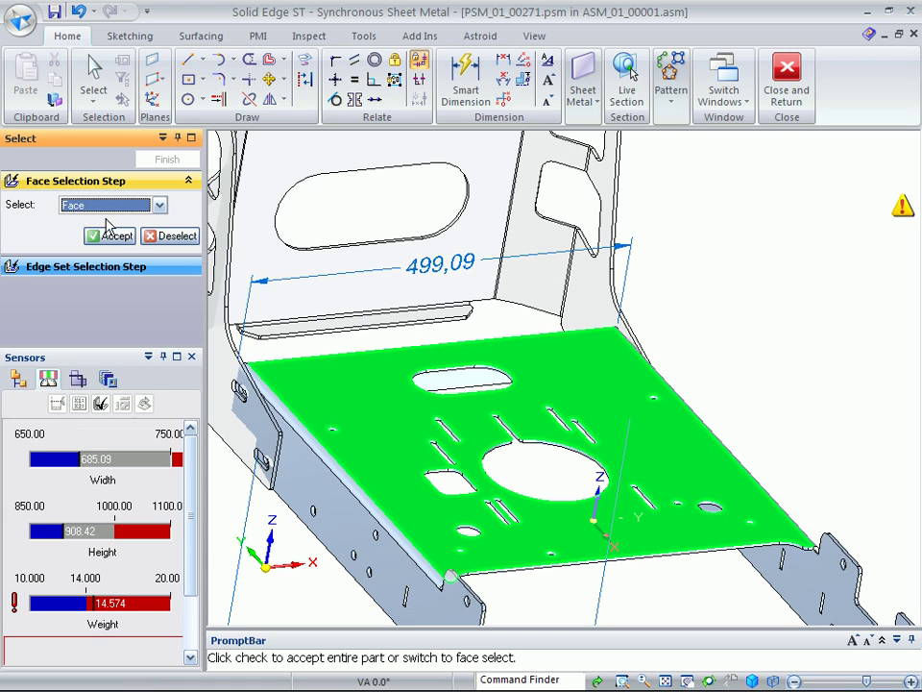
click(111, 234)
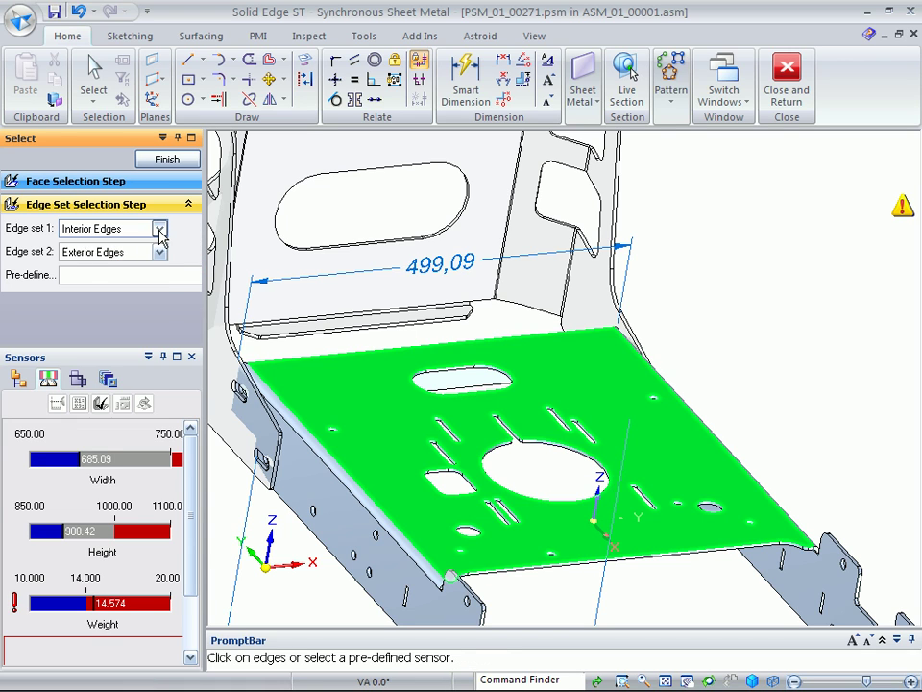
Set the sensor's edge set 1 to Cutouts against Exterior Edges, without a pre-defined sensor, and finish the edge selection.
click(159, 231)
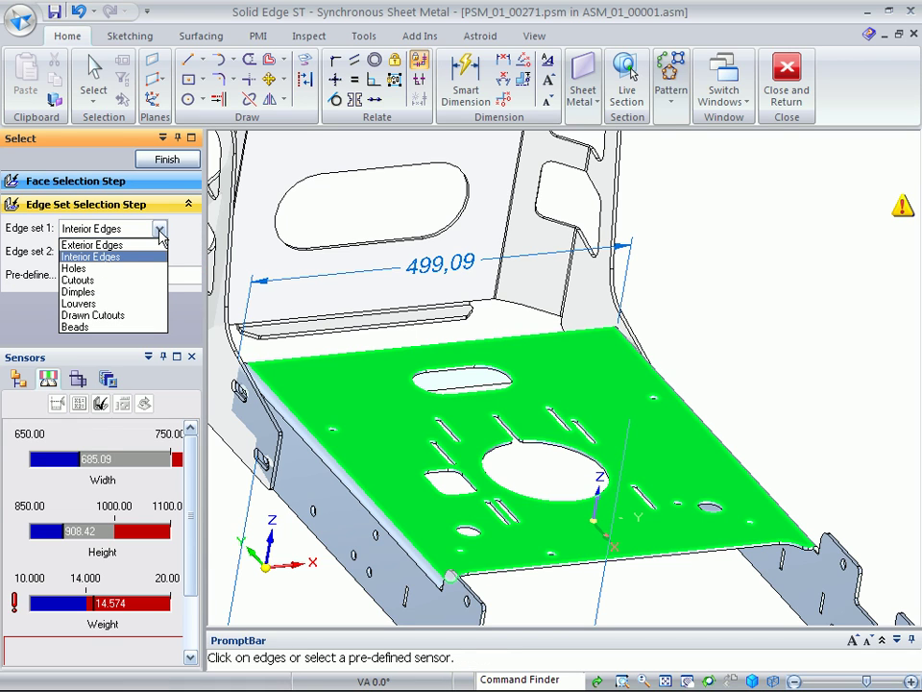
click(111, 280)
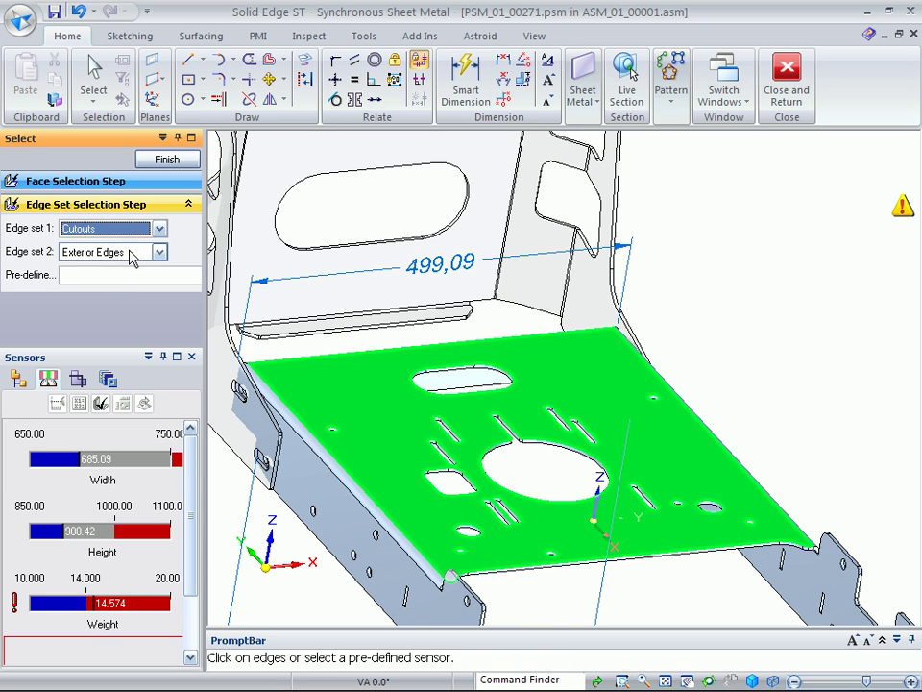
click(122, 279)
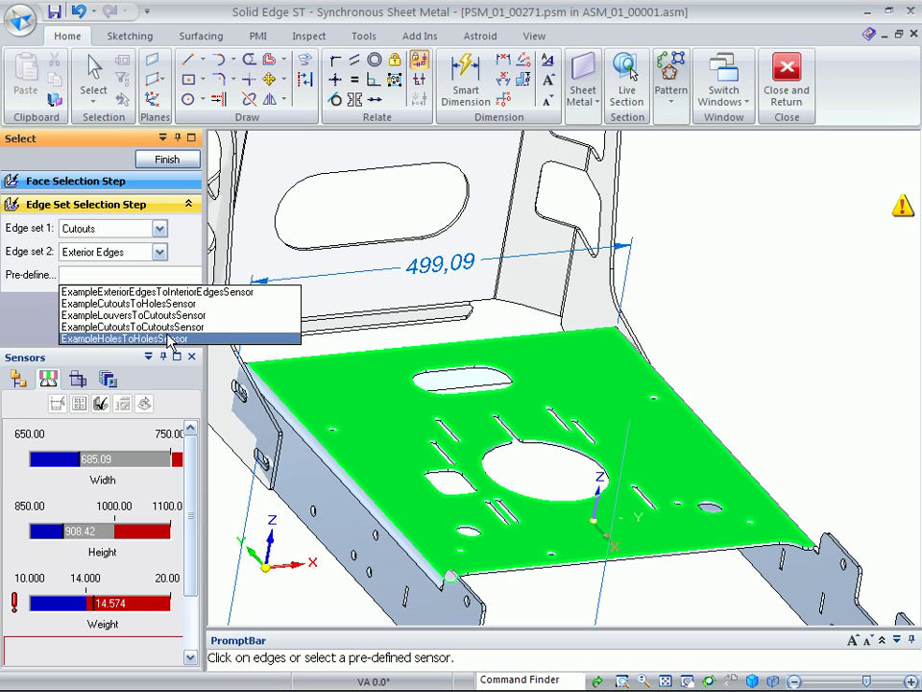
click(29, 317)
click(141, 162)
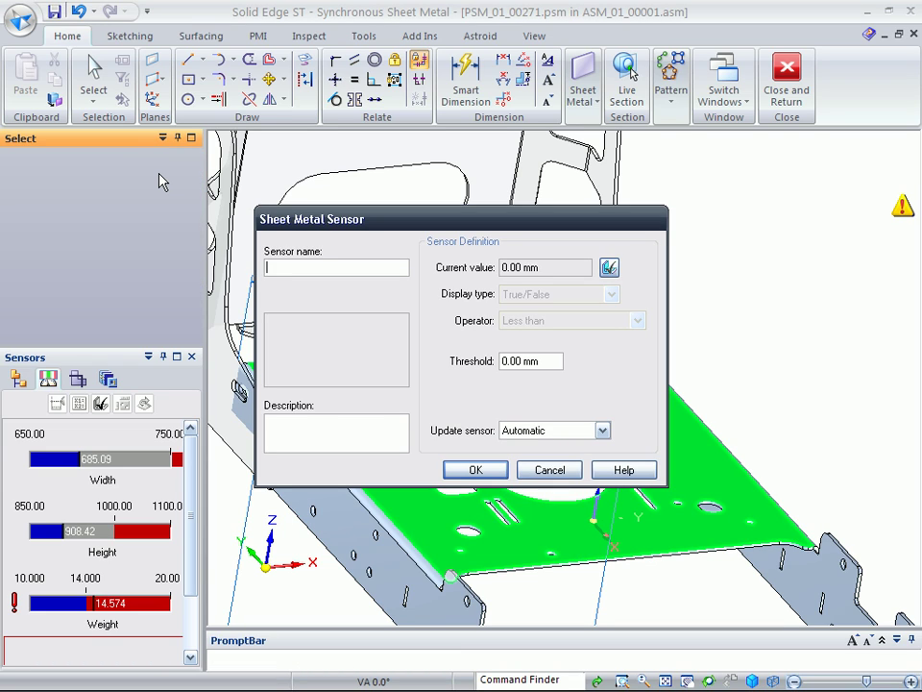
Name the sheet metal sensor Holes to Edge, set its threshold to 3 mm, and accept the sensor.
text(HOles)
key(BackSpace)
key(BackSpace)
key(BackSpace)
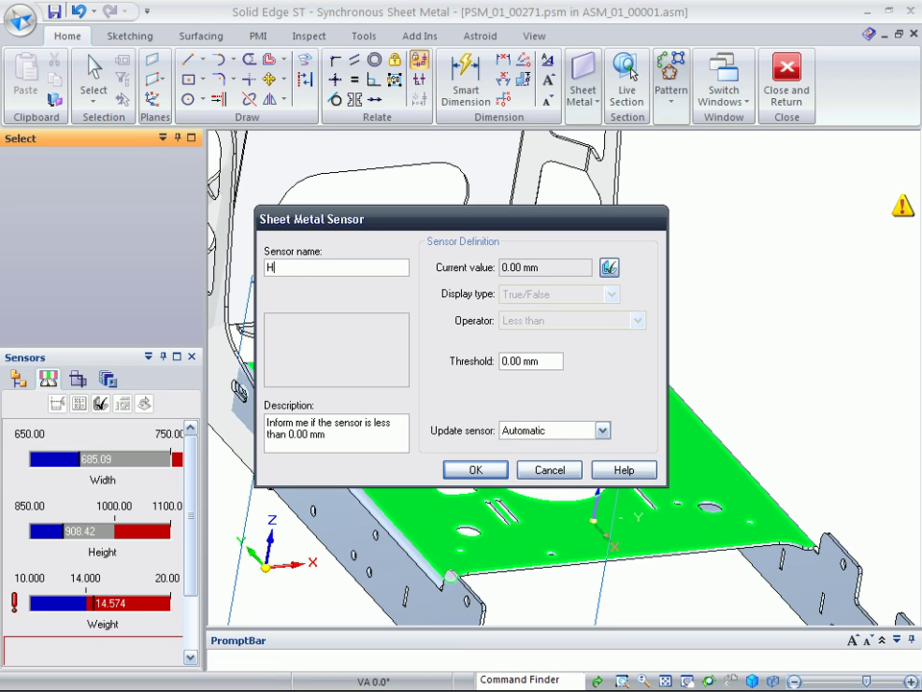
text(les to Edge)
drag(547, 362, 462, 365)
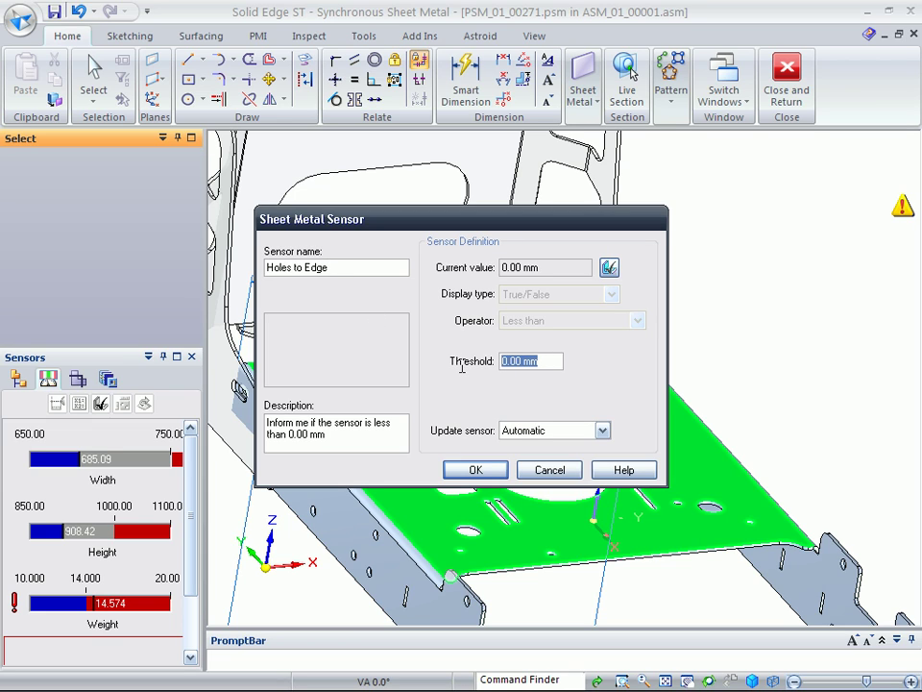
text(3)
click(476, 469)
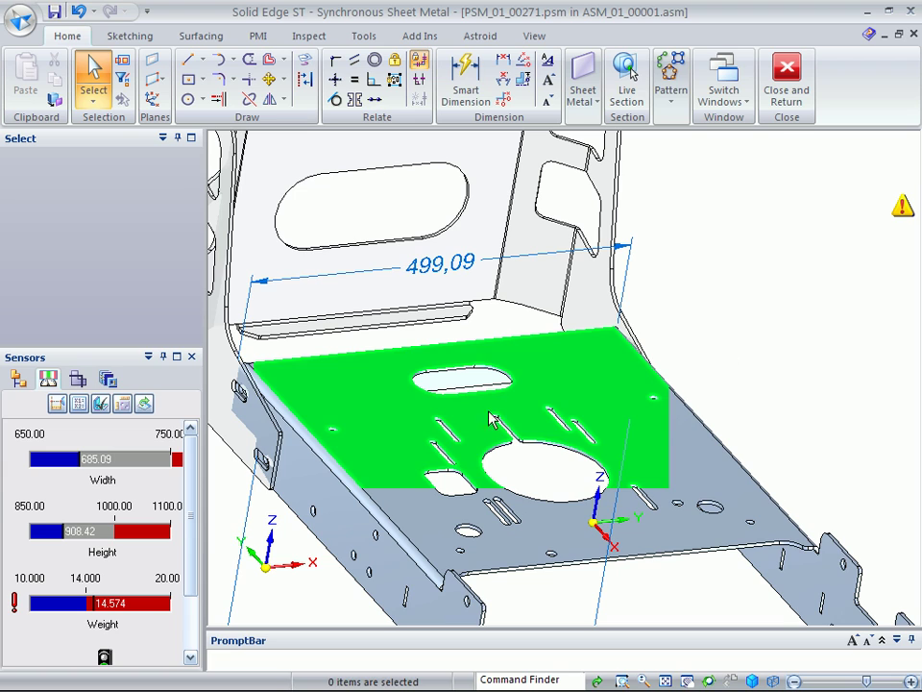
Start a surface area sensor using Negative Area with face selection and accept the base plate's large top face.
mouse_move(191, 531)
mouse_down()
mouse_move(185, 602)
mouse_move(192, 519)
mouse_up()
mouse_move(130, 599)
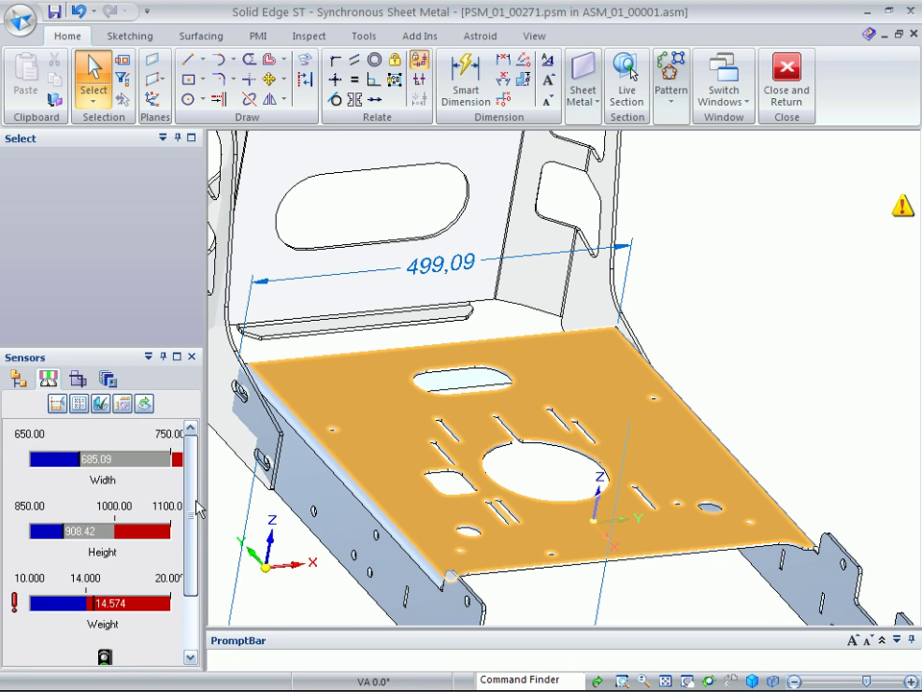
click(123, 405)
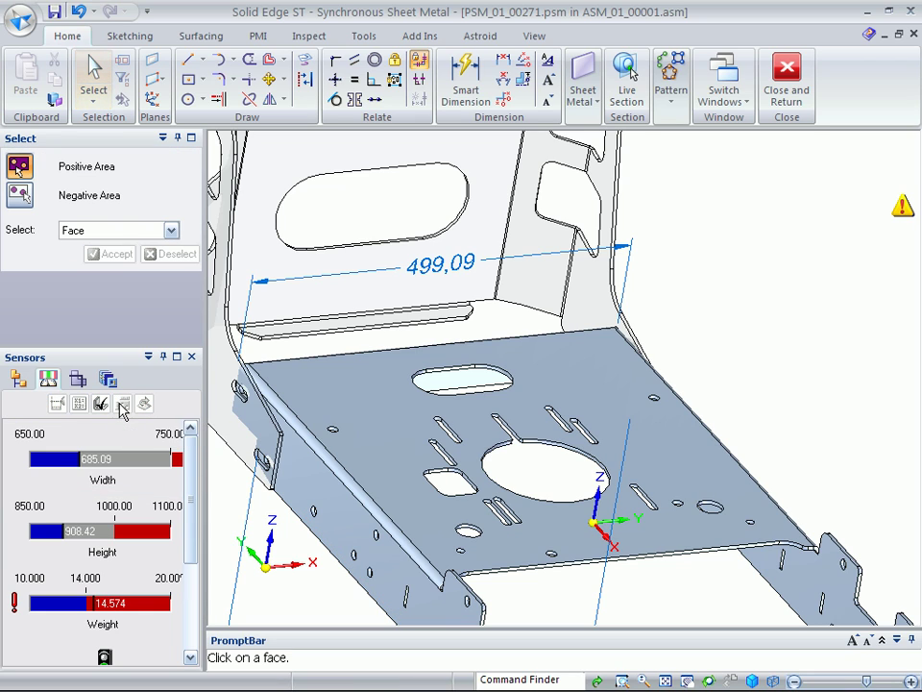
click(20, 197)
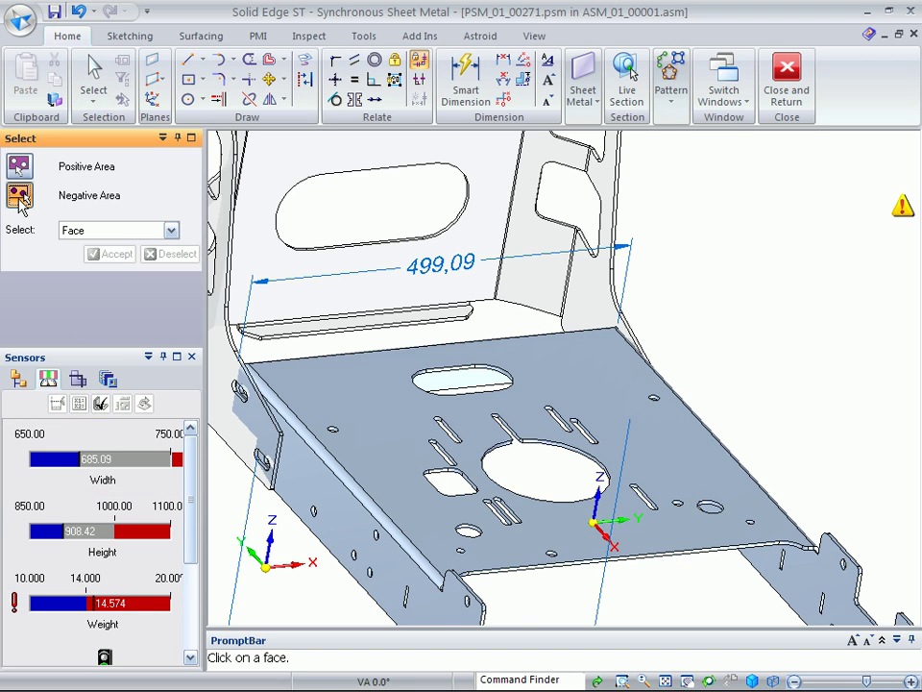
click(396, 432)
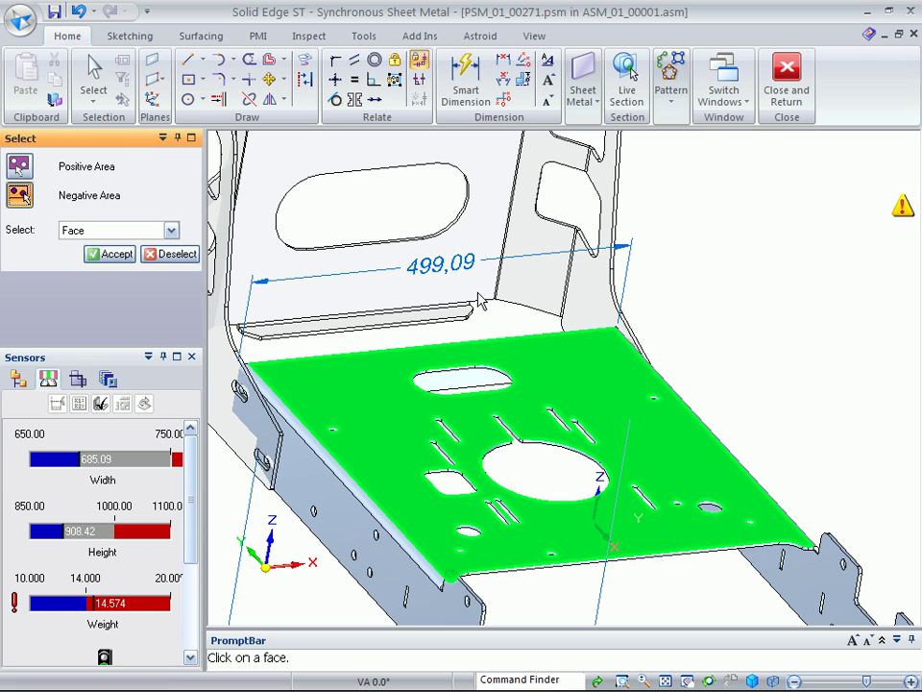
click(133, 231)
click(132, 247)
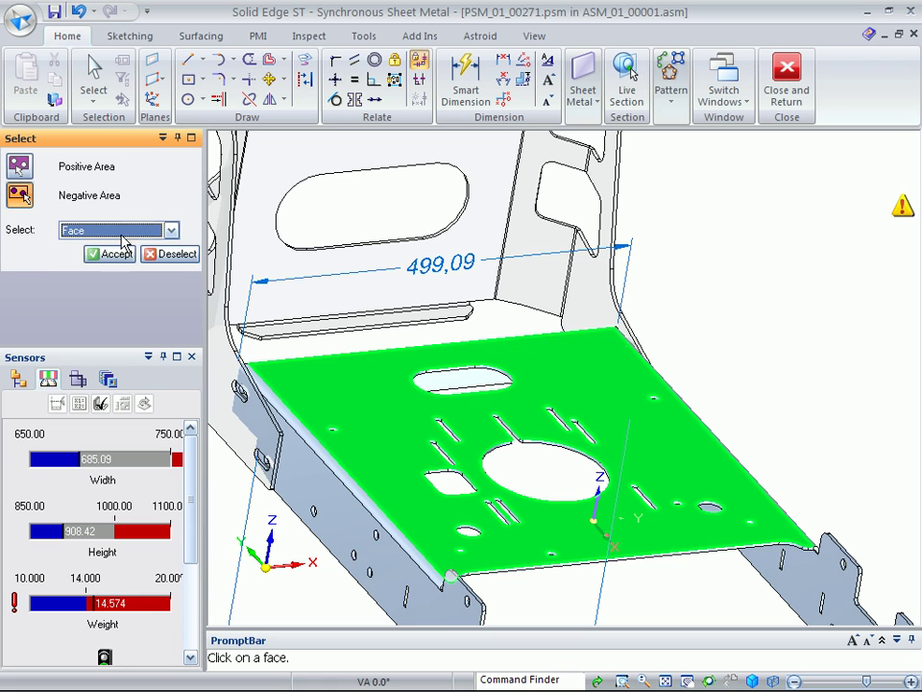
click(110, 254)
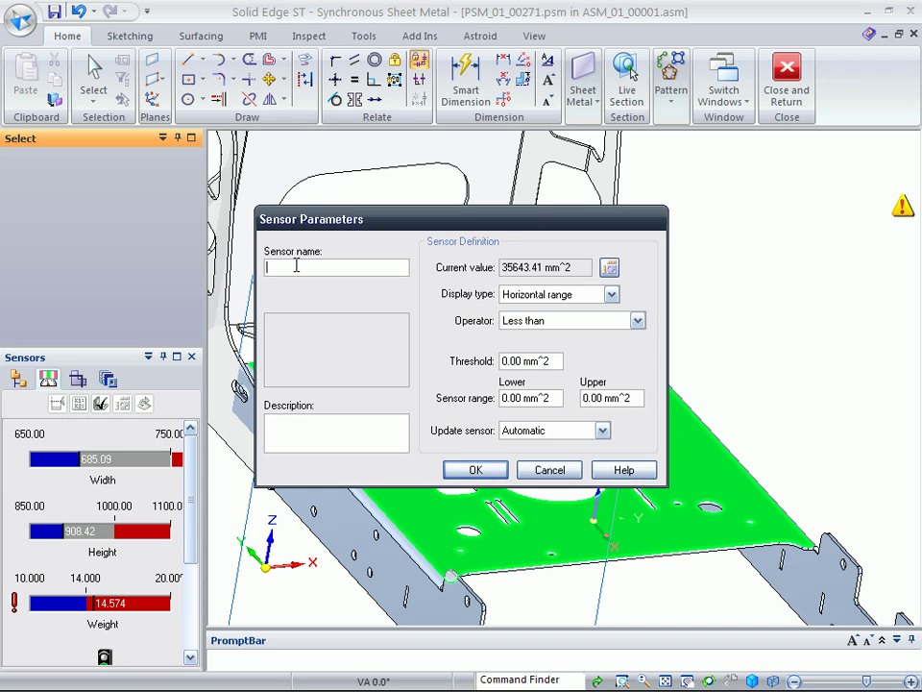
Name the surface area sensor Airflow and keep its operator as Less than.
text(Airflow)
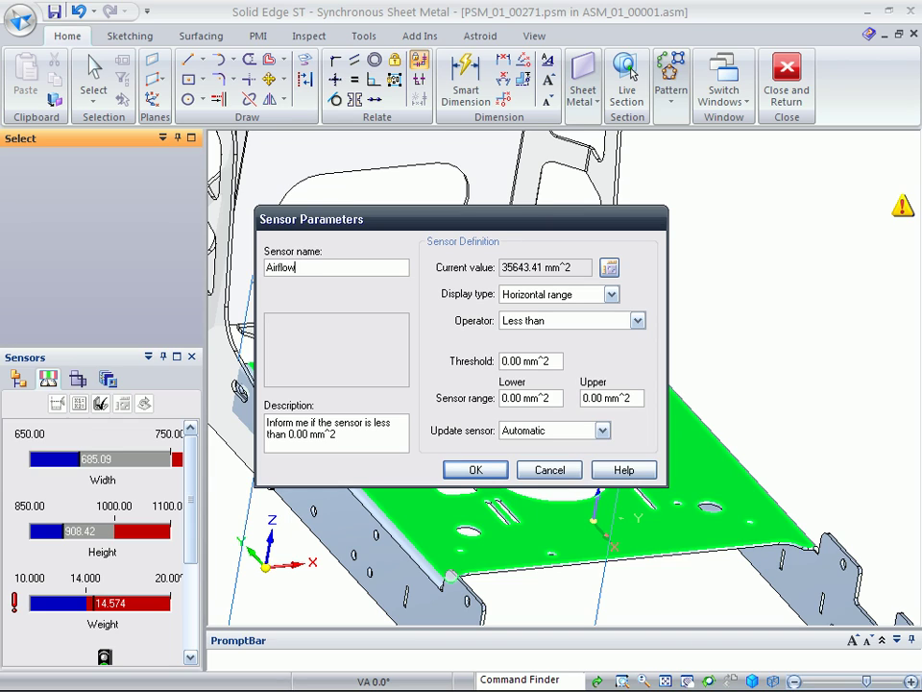
click(565, 323)
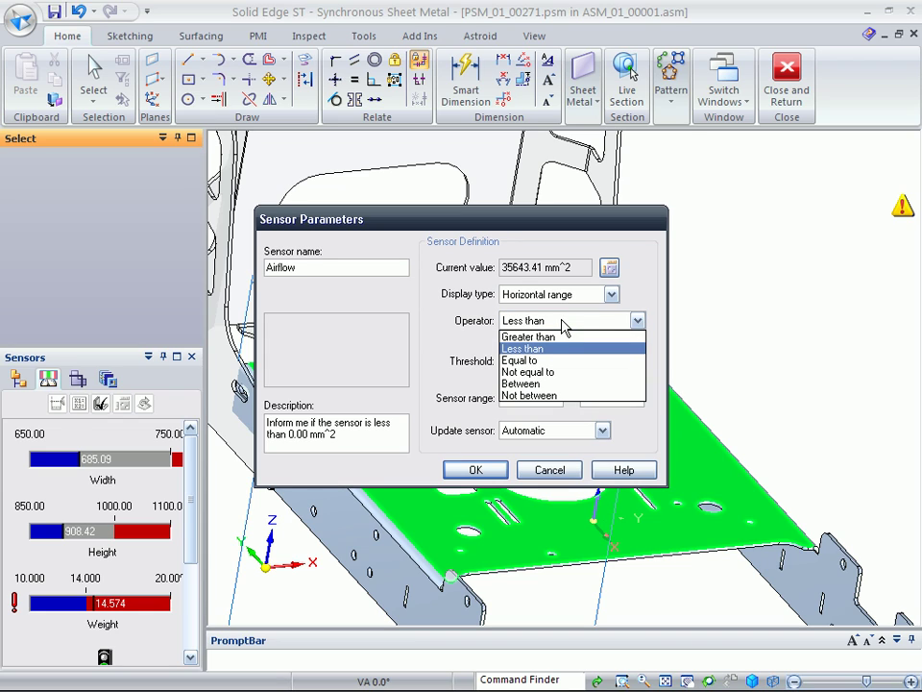
click(554, 348)
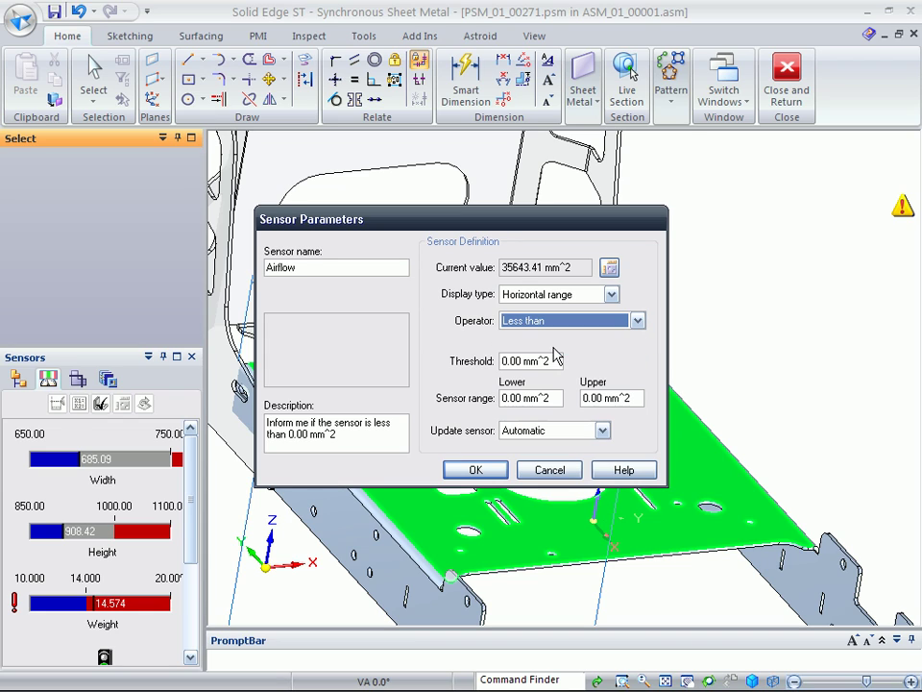
Set the Airflow sensor's threshold to 40000 and its range to 30000–50000, and accept the sensor.
key(Tab)
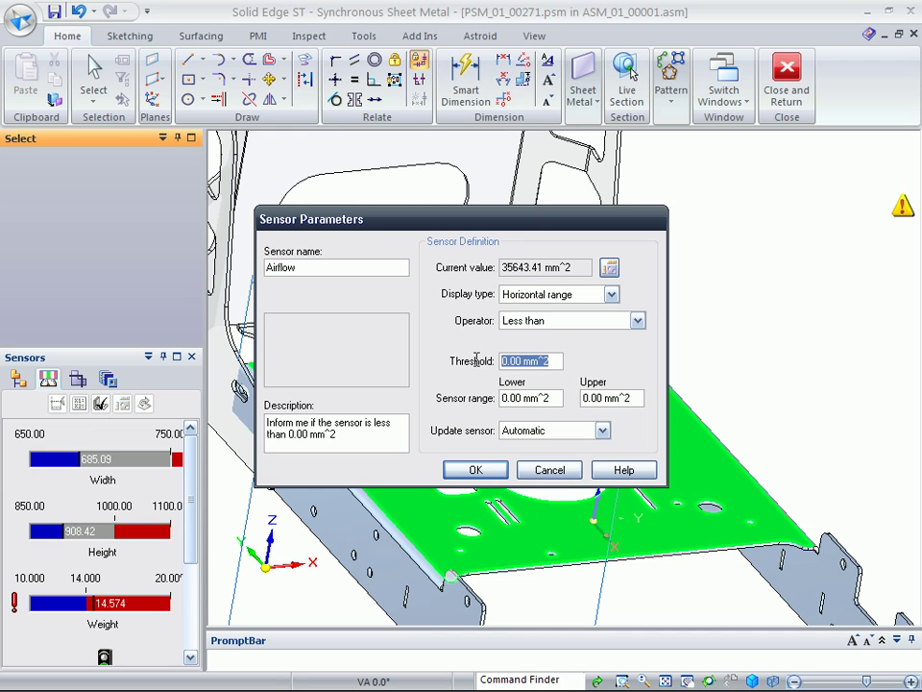
text(40000)
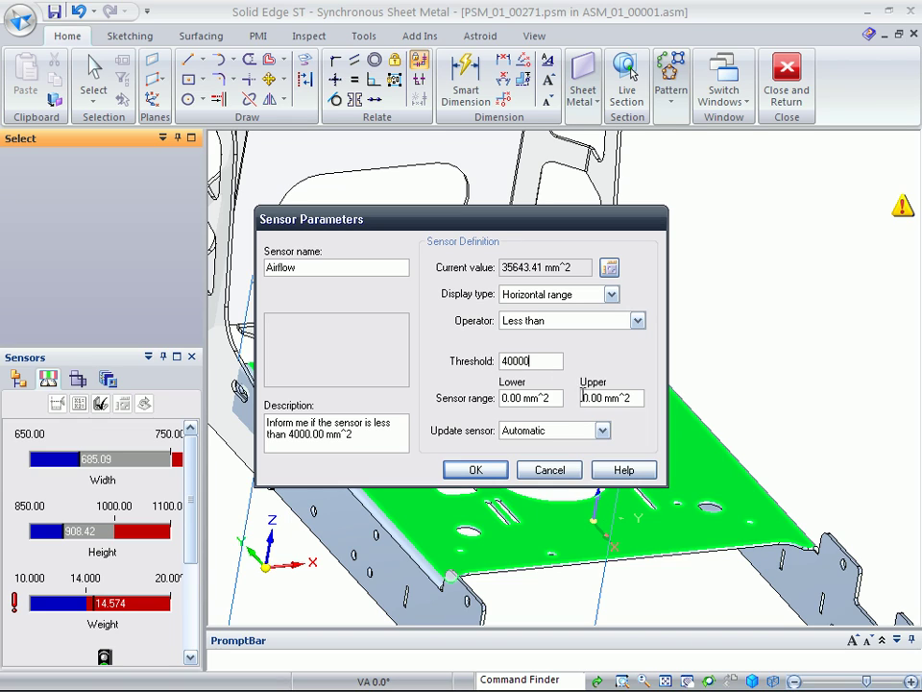
key(Tab)
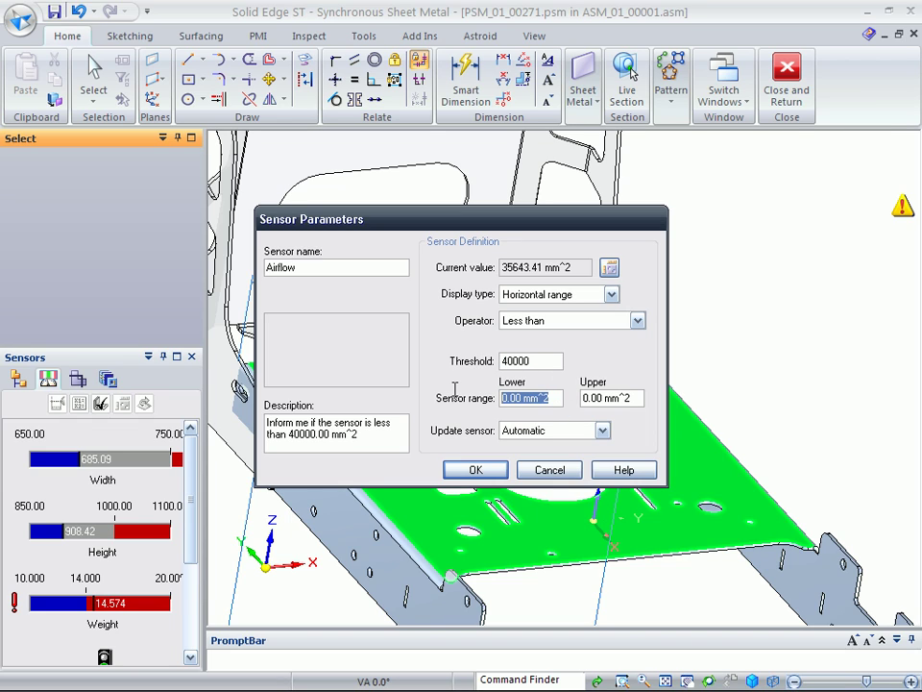
text(30000)
key(Tab)
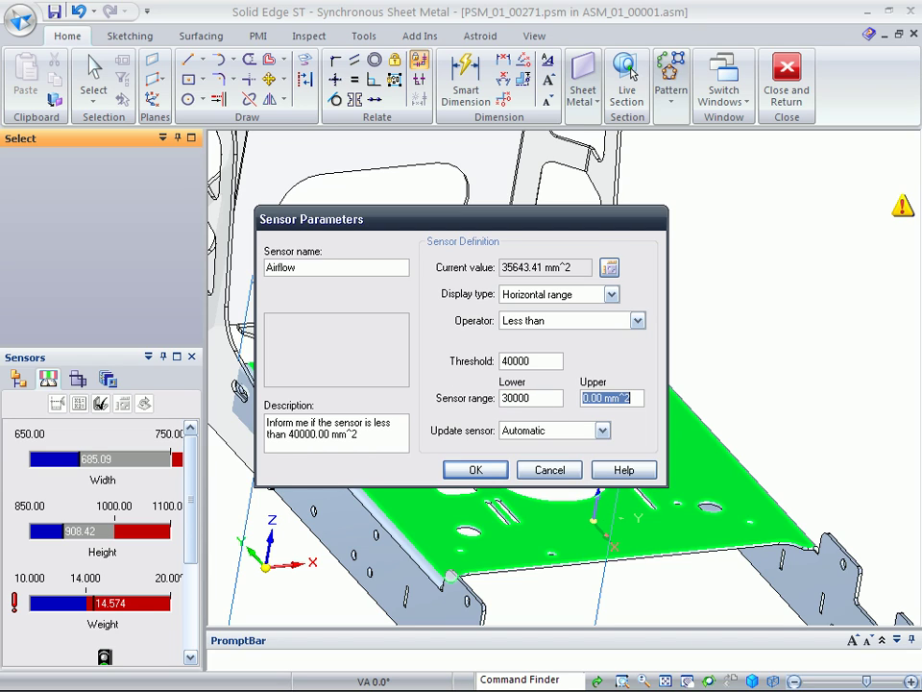
text(50000)
click(476, 469)
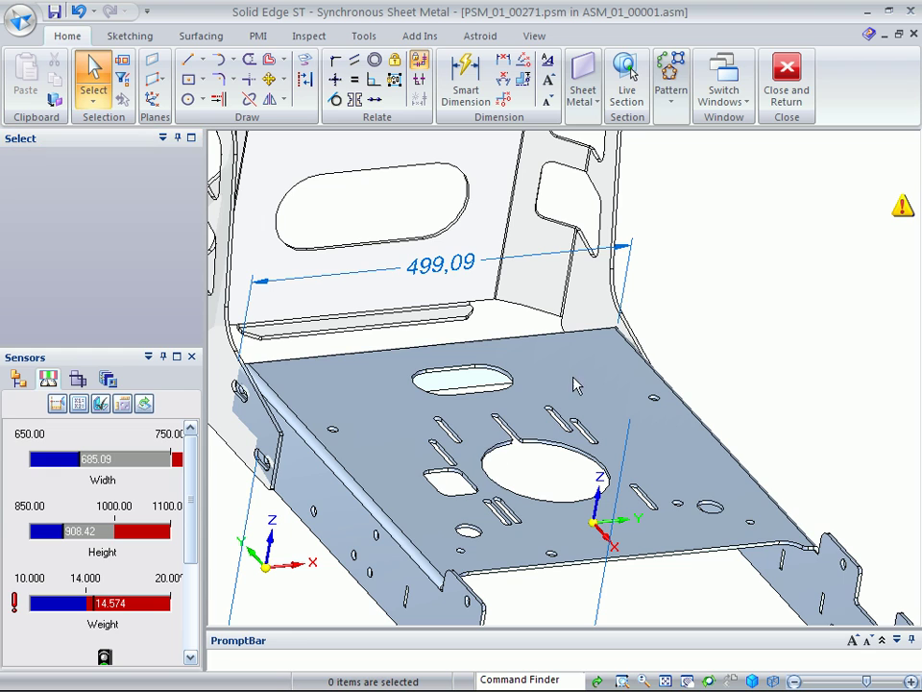
Enlarge the list of sensors to show all of them and inspect the Holes to Edge and Airflow sensors.
drag(189, 470, 191, 541)
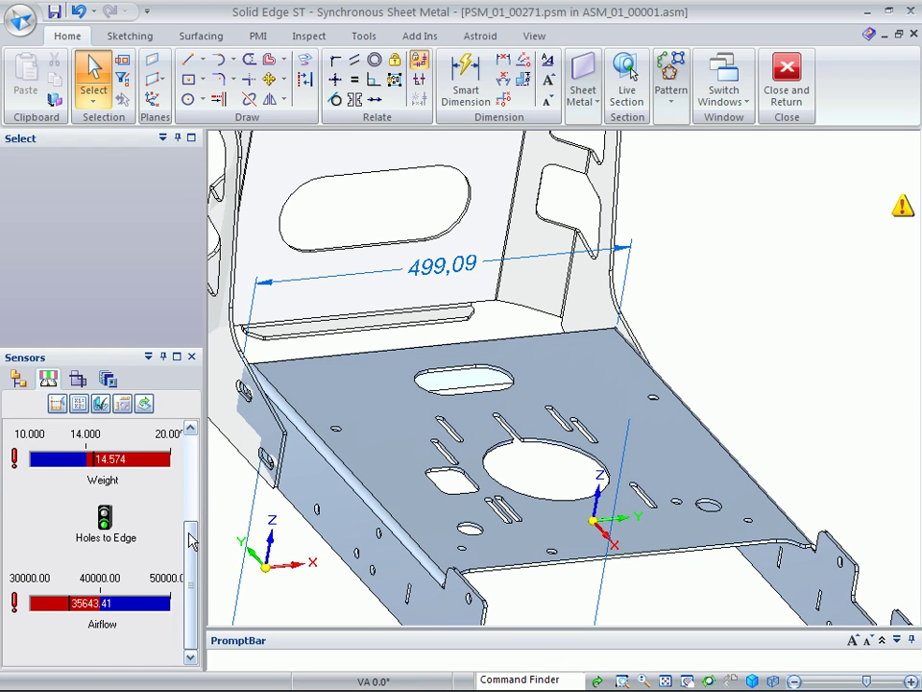
click(177, 357)
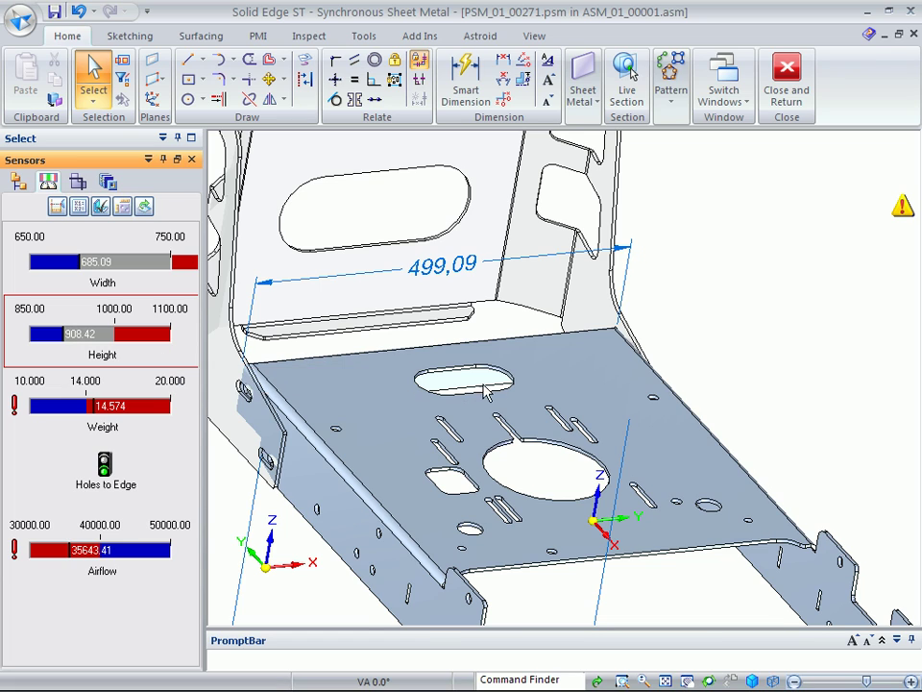
click(140, 504)
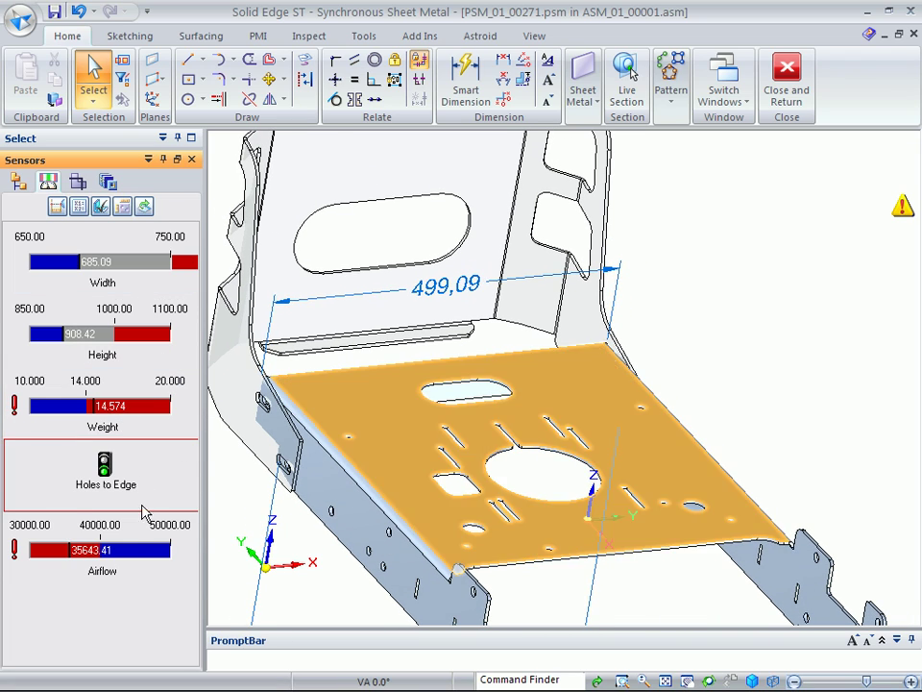
click(142, 538)
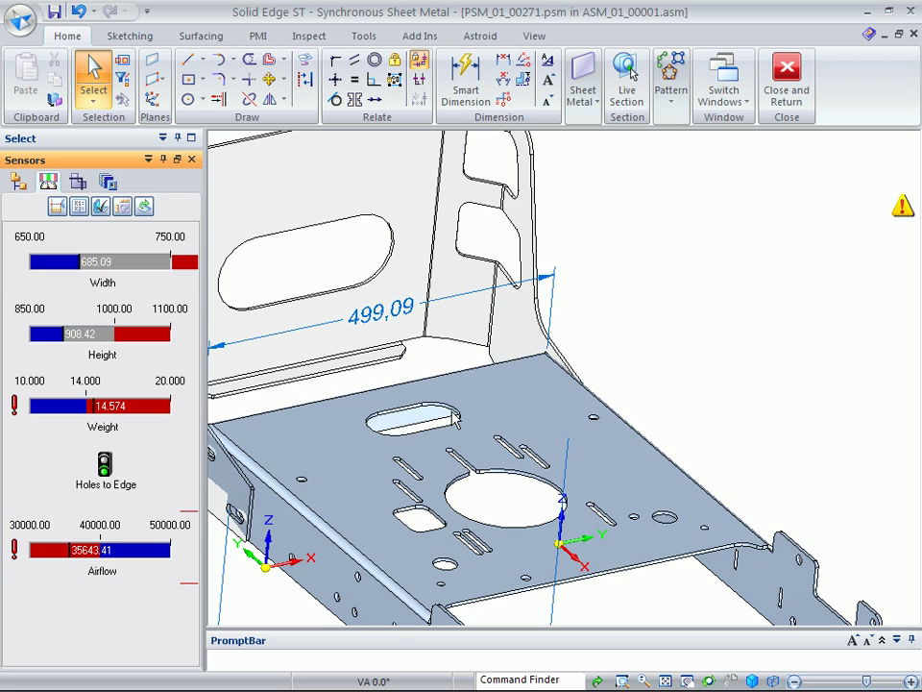
Lengthen the oblong slot near the base plate's back edge by moving its rounded end face outward about 87 mm.
click(455, 419)
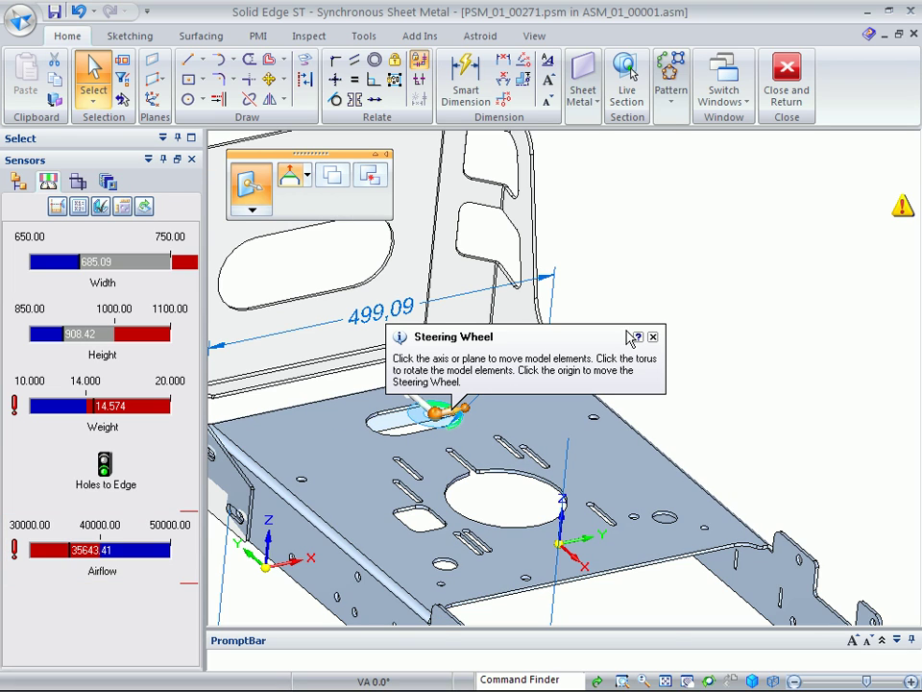
click(653, 337)
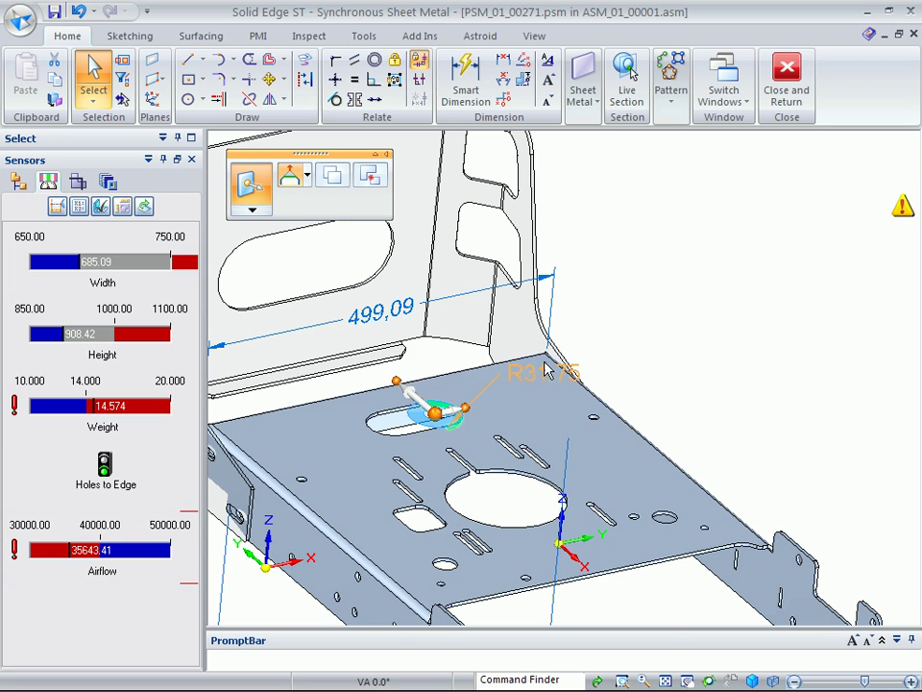
key(Escape)
click(437, 422)
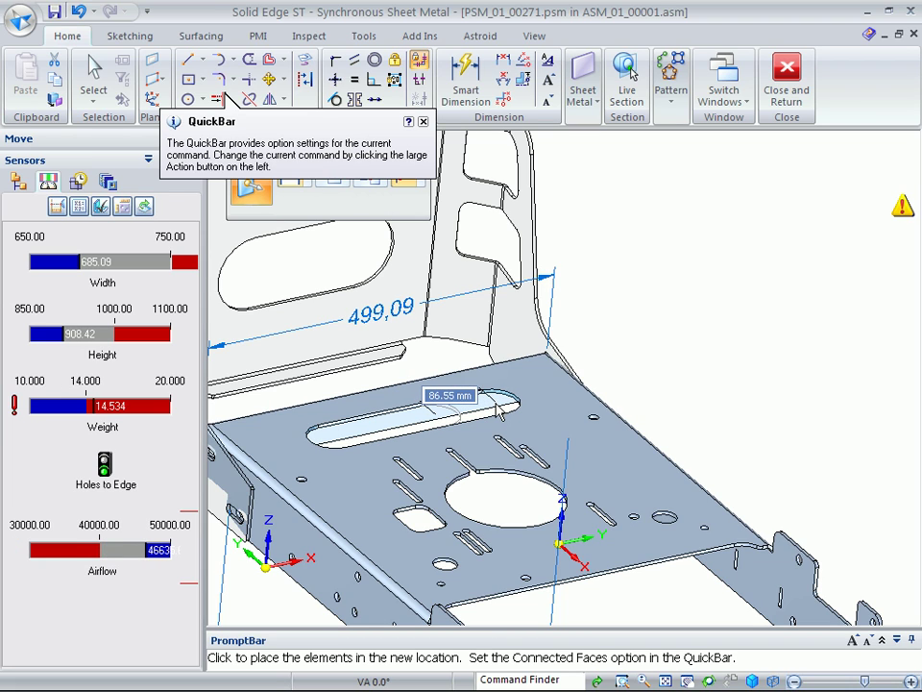
click(623, 318)
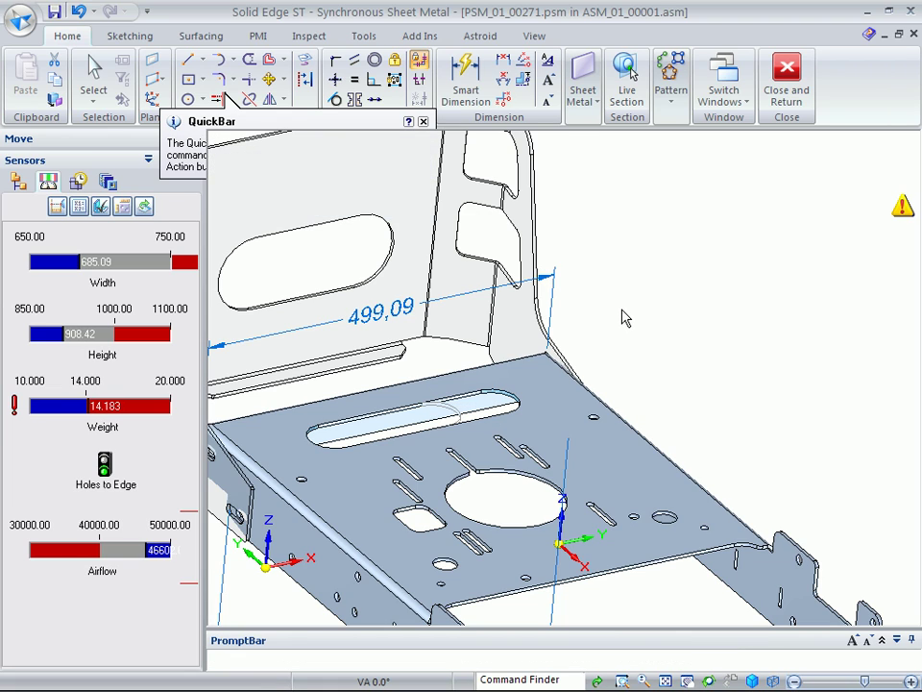
key(Escape)
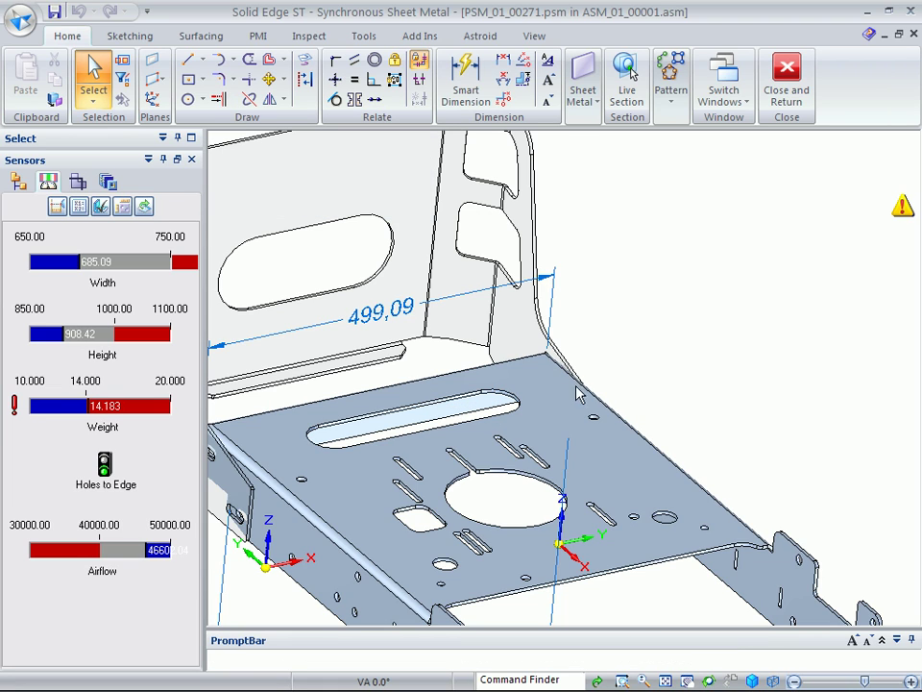
Move the slot's rounded end face a further 52 mm or so outward and clear the selection.
click(519, 406)
click(504, 403)
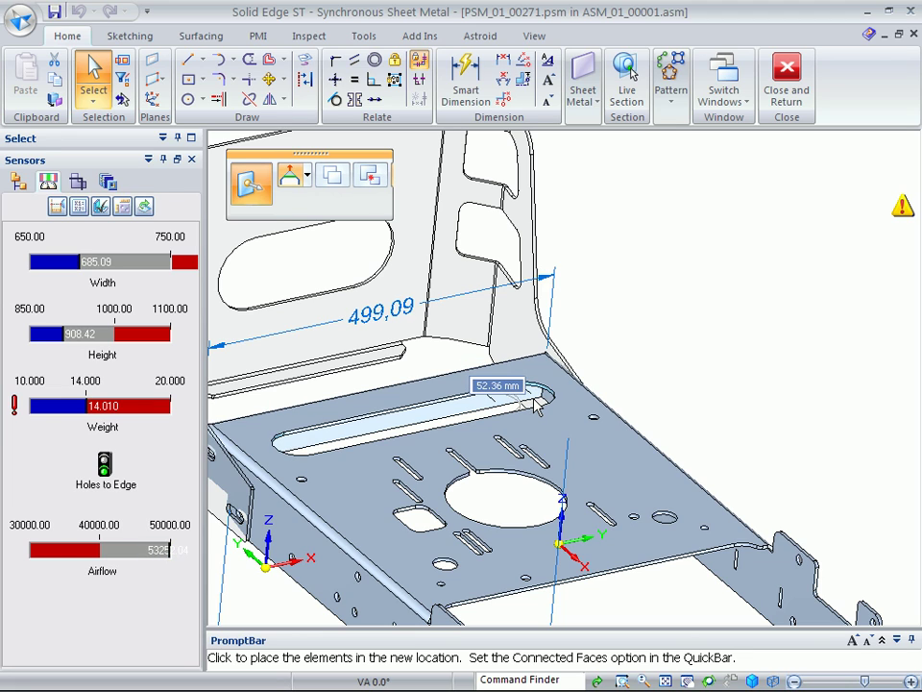
click(538, 406)
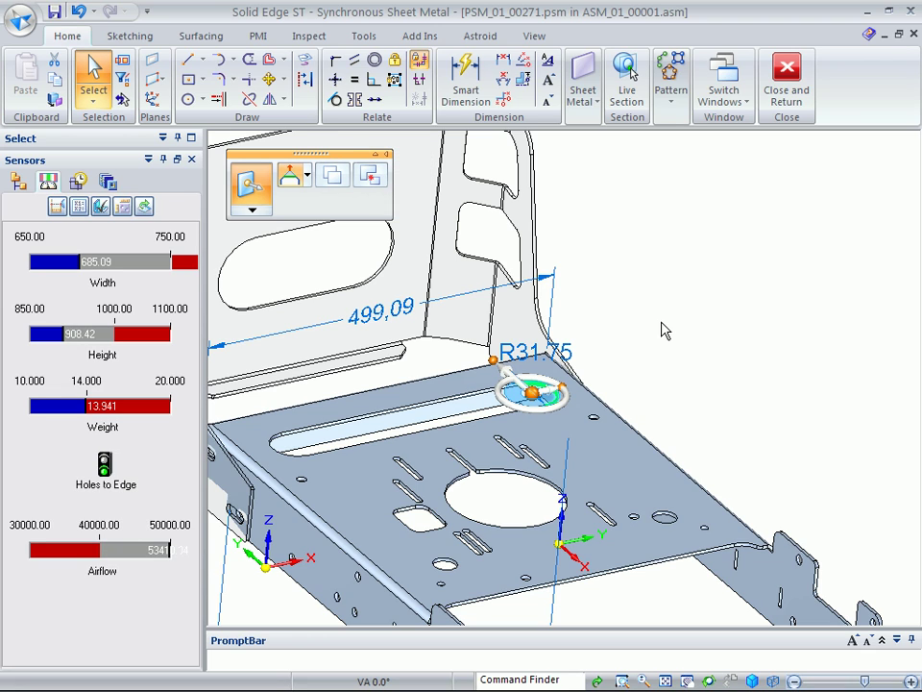
click(661, 326)
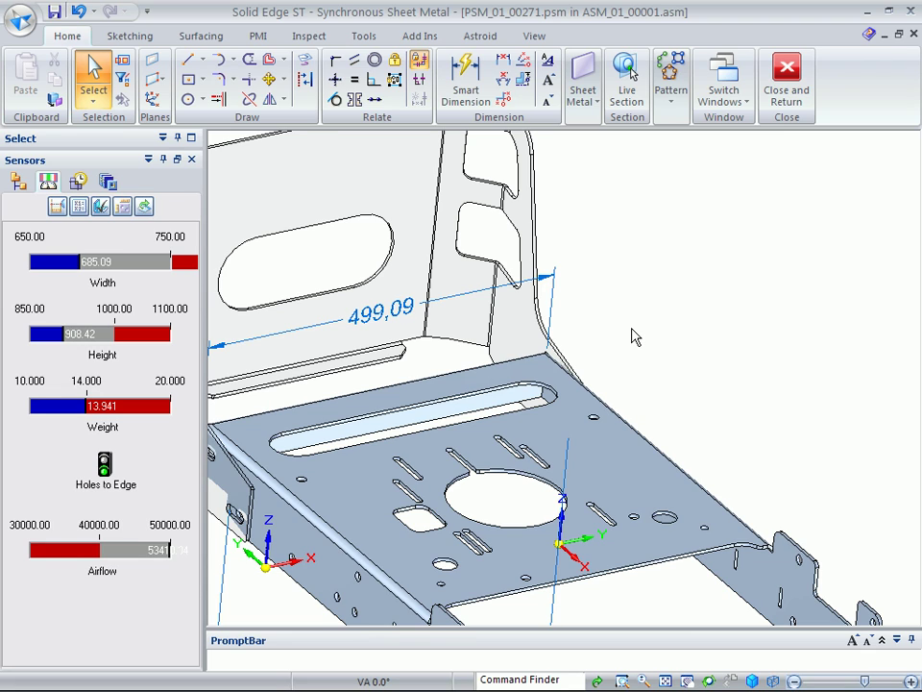
Close the sheet metal part and return to the assembly ASM_01_00002.asm.
click(790, 89)
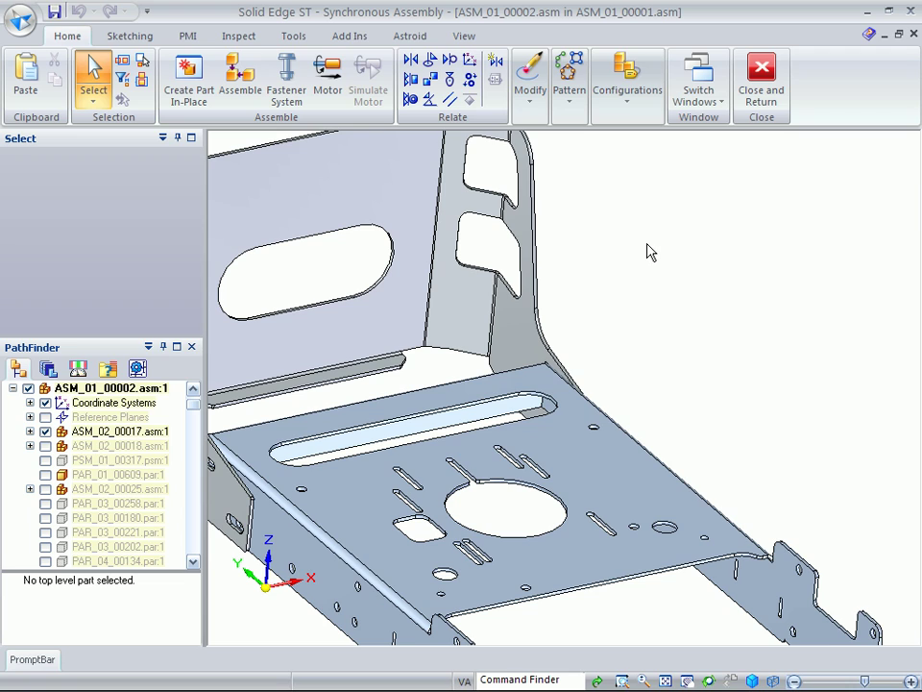
click(628, 96)
click(705, 146)
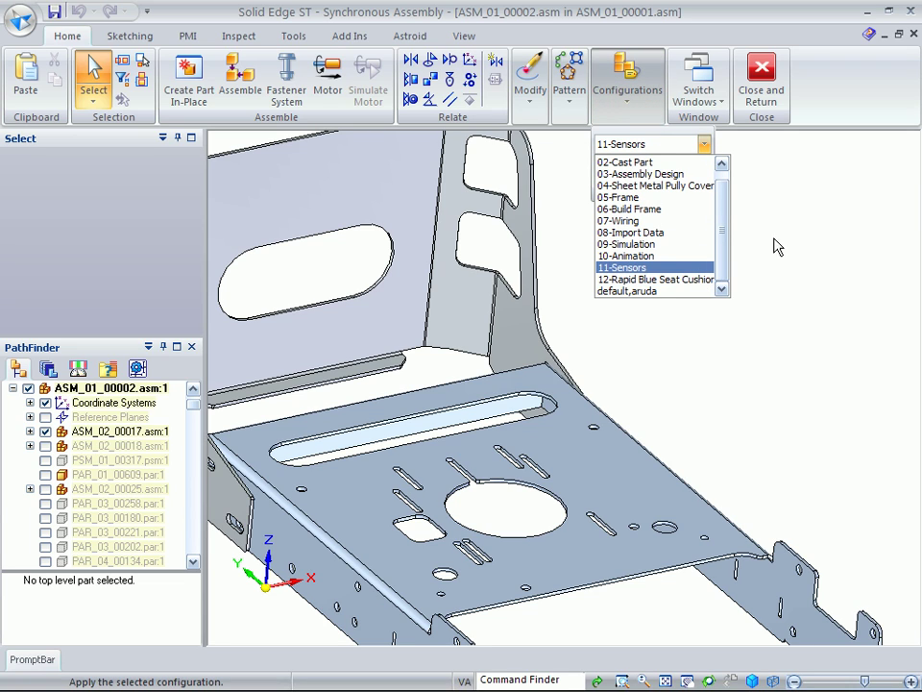
click(781, 214)
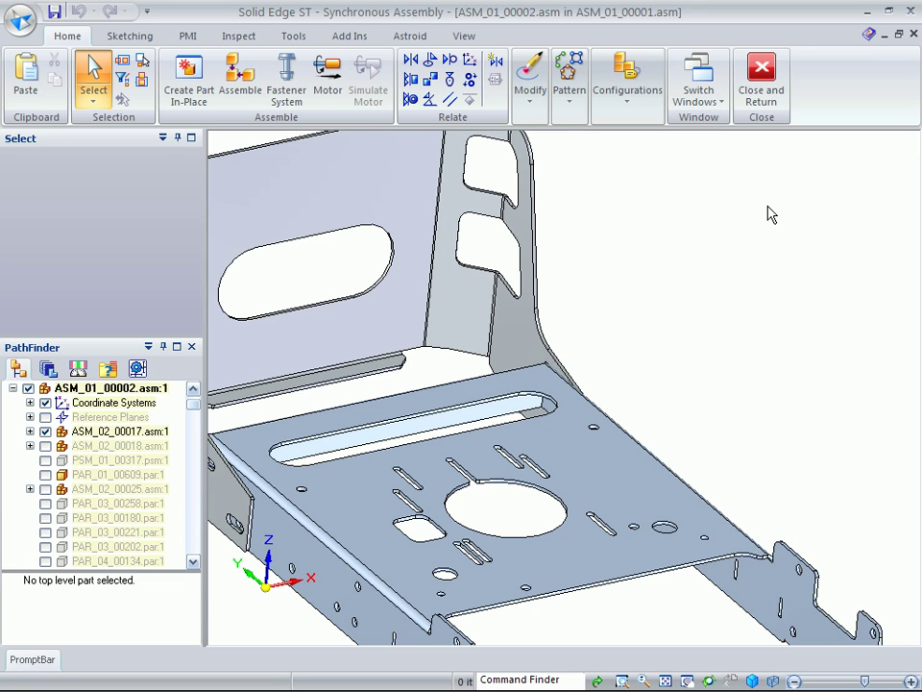